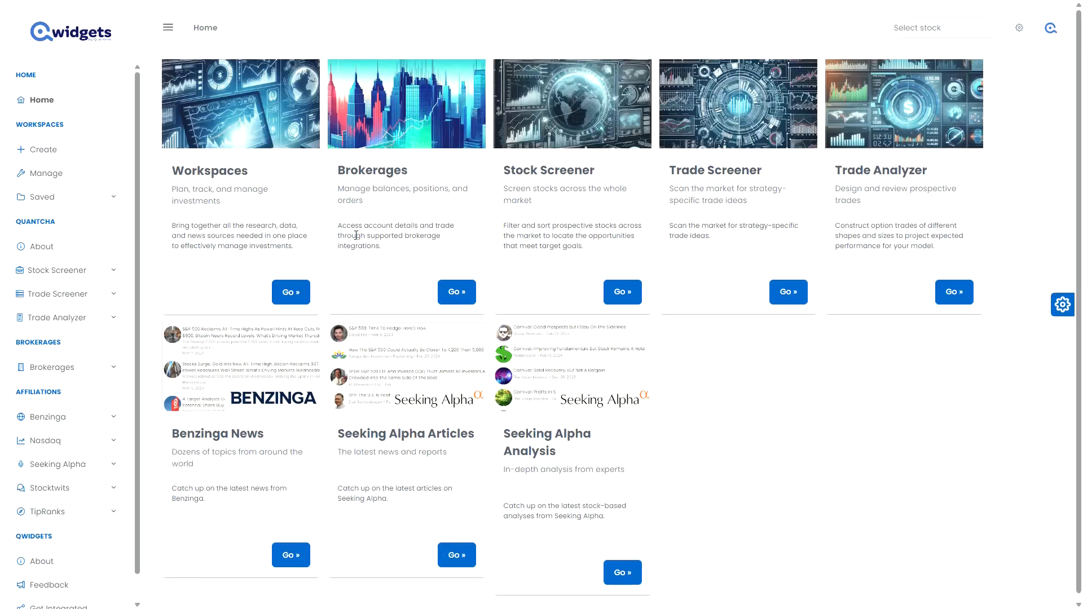
Link a Charles Schwab brokerage integration and open its access authorization.
left_click(398, 101)
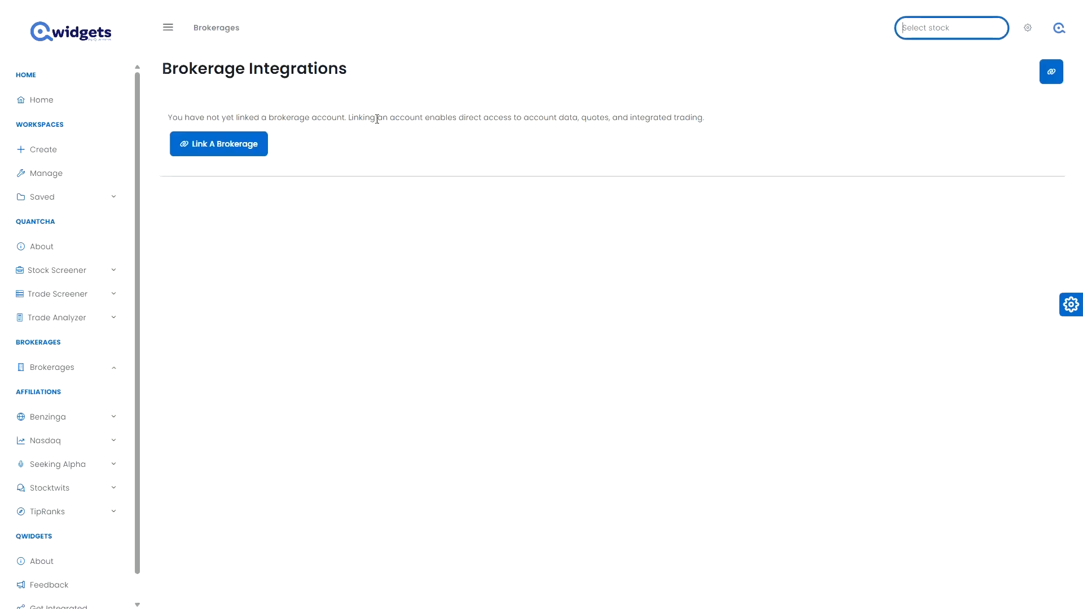
left_click(225, 148)
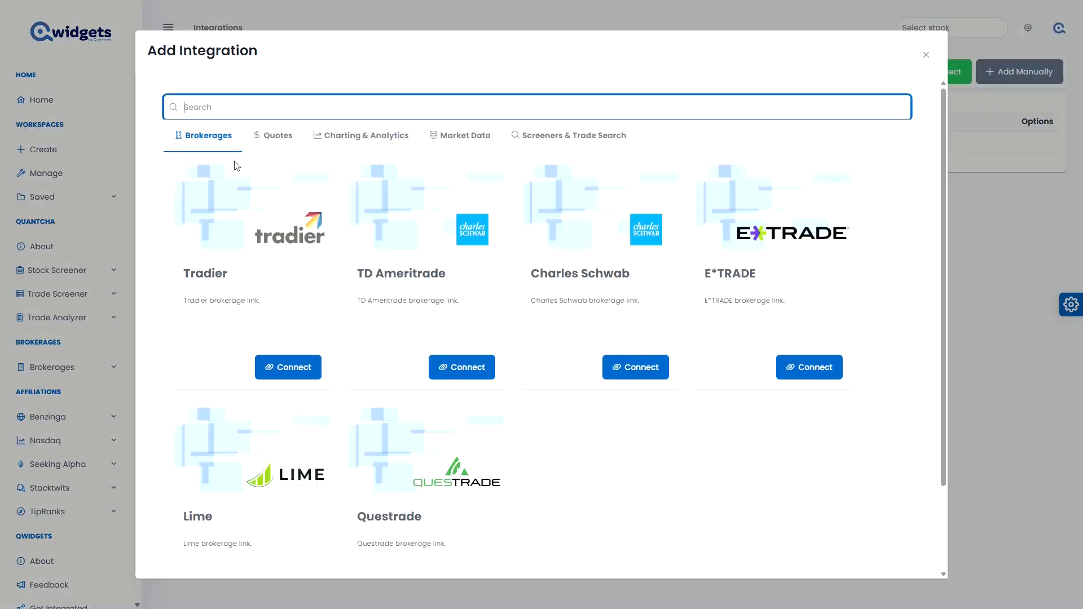
left_click(571, 215)
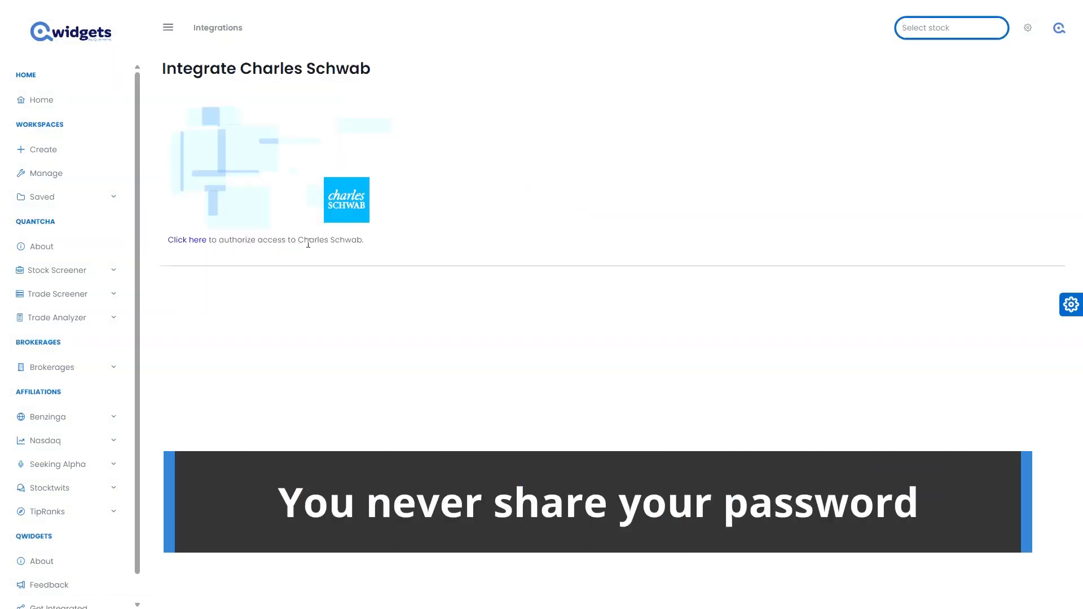
left_click(188, 241)
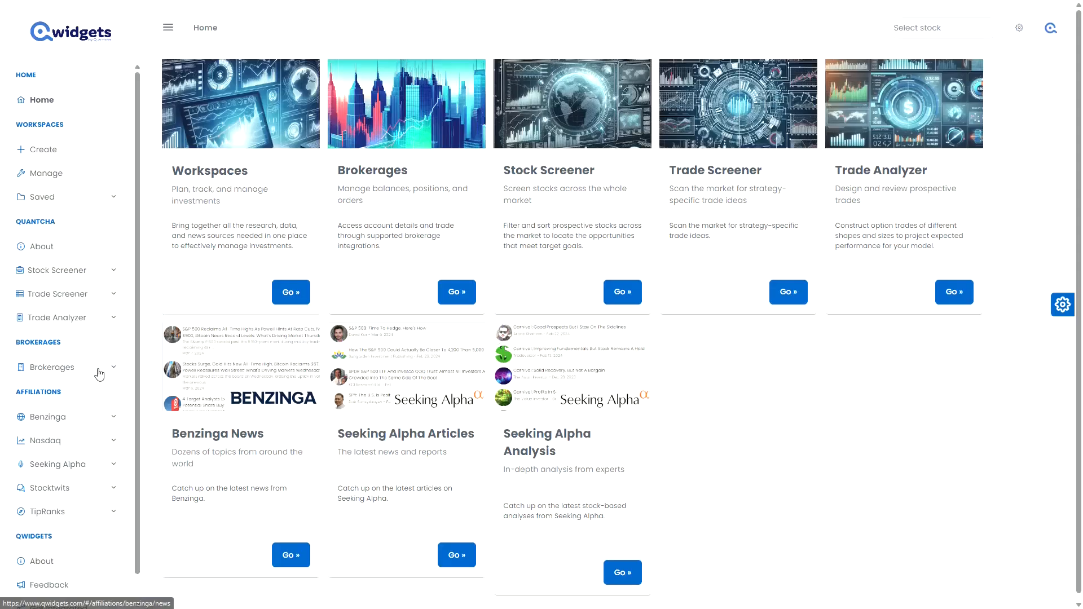
List the linked brokerage accounts and open the account under the Schwab Connection.
left_click(99, 371)
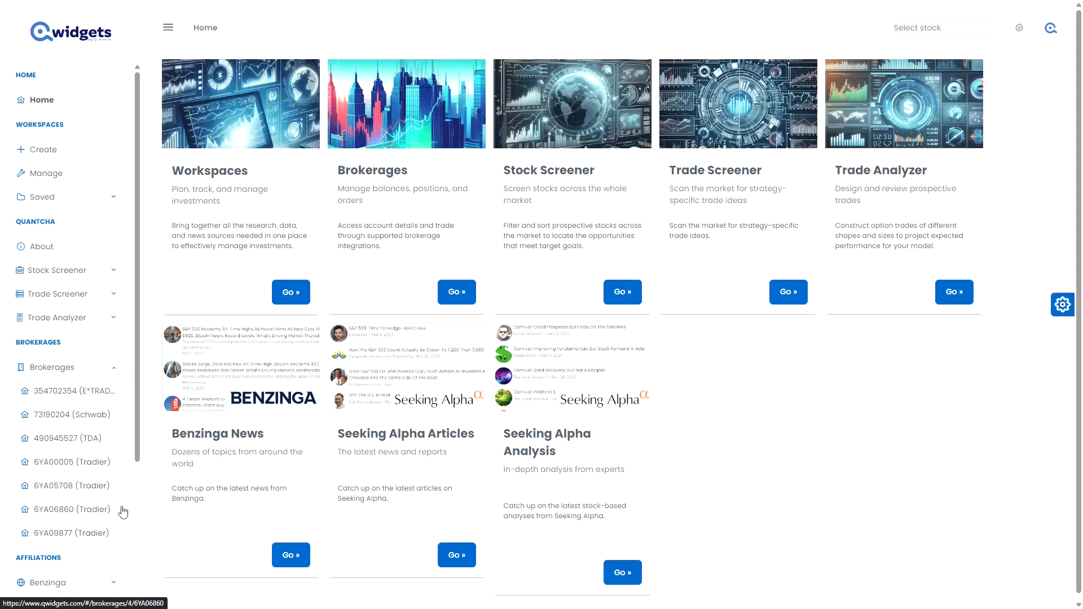
left_click(395, 142)
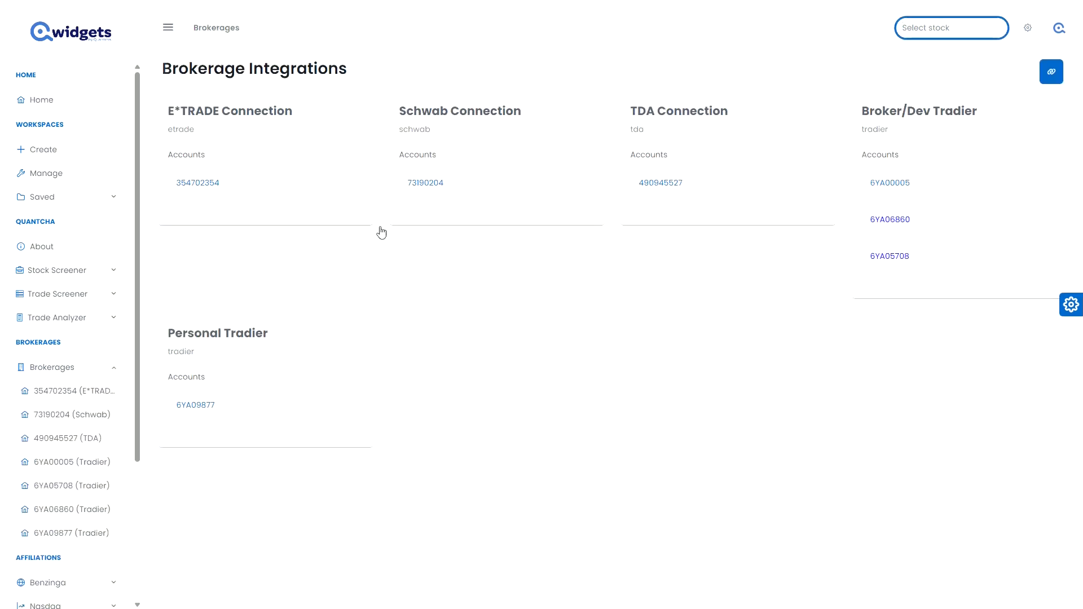
left_click(426, 181)
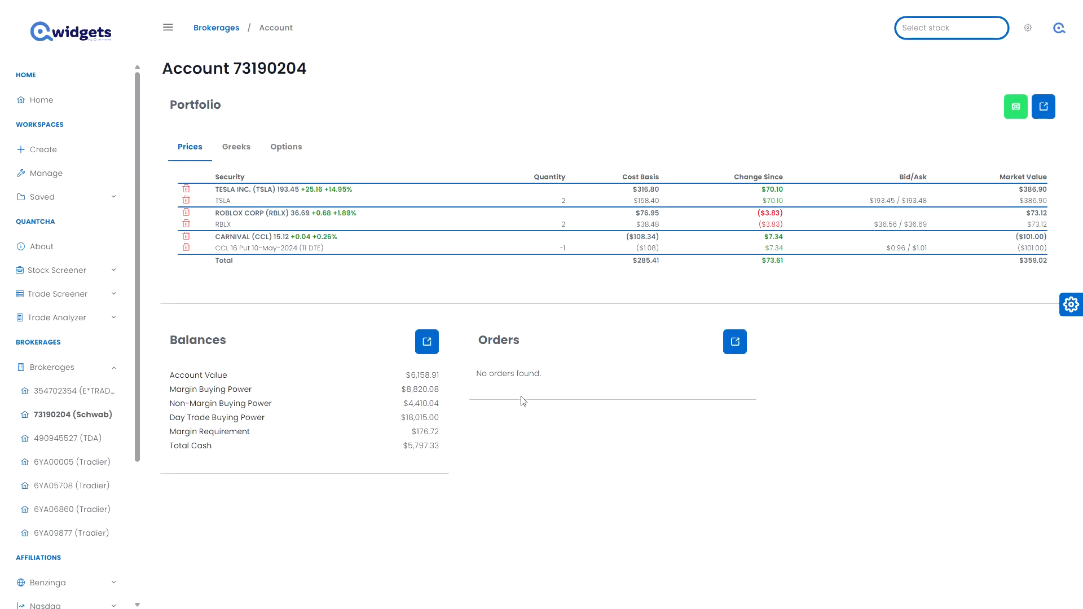
Place a day limit order from the Schwab account to buy 1 share of TESLA INC. (TSLA) at the best price, $193.45.
left_click(1015, 110)
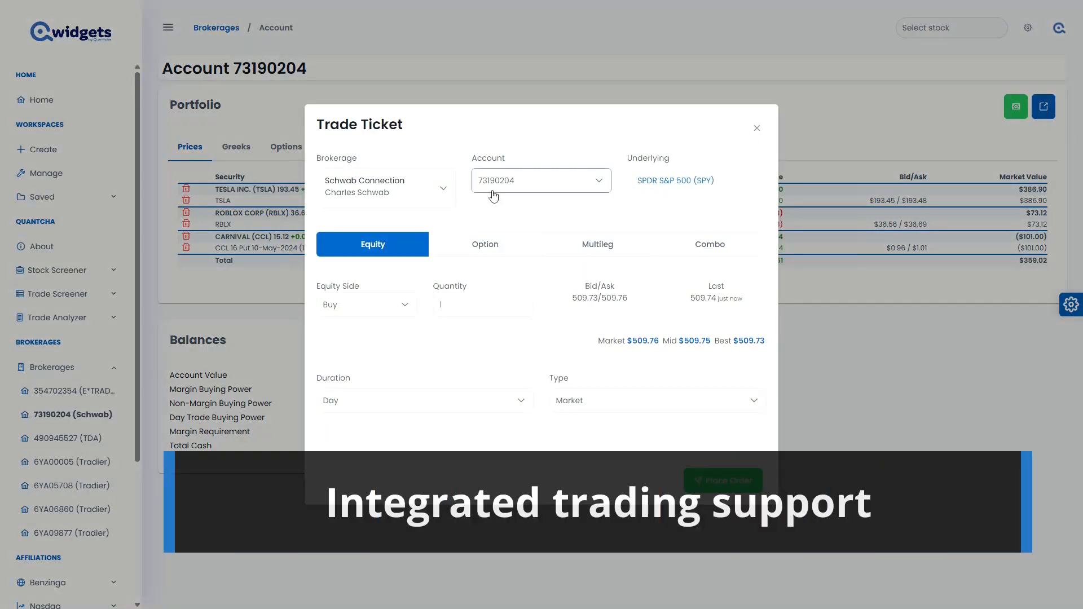
left_click(675, 186)
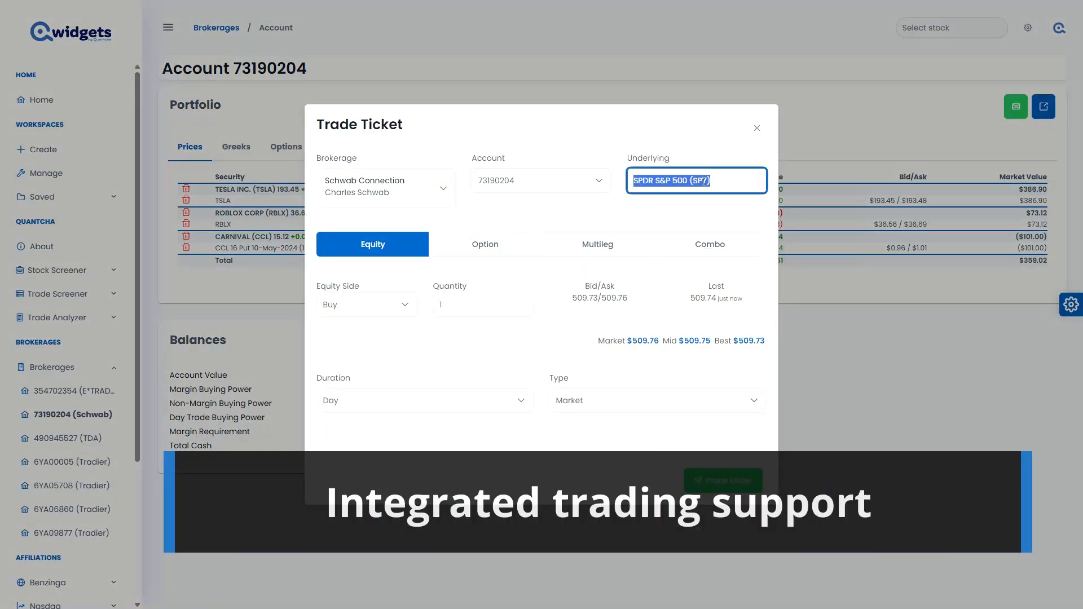
type("tesla")
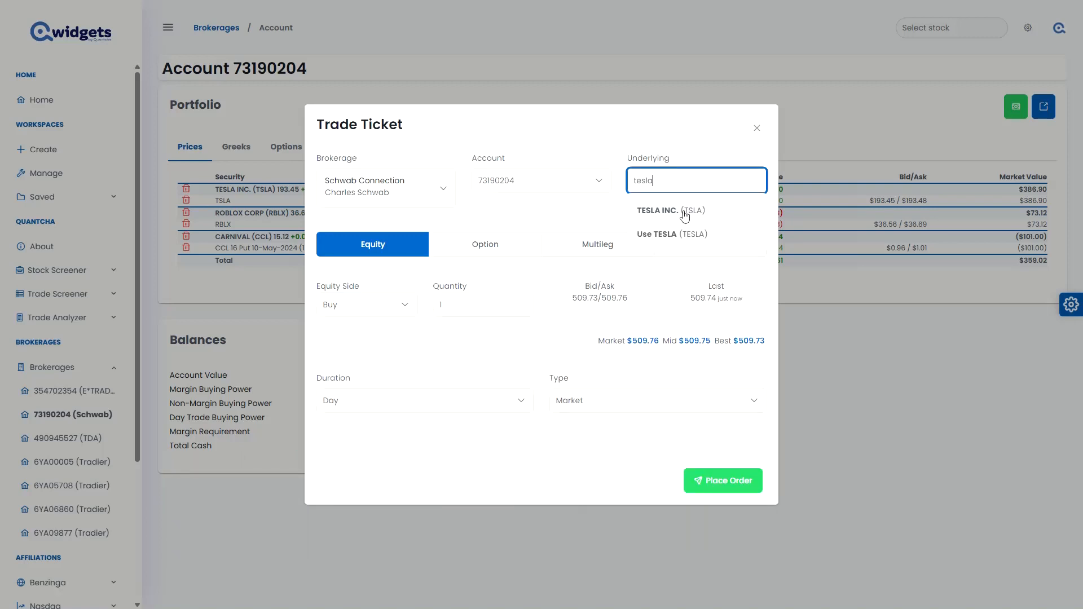
left_click(685, 211)
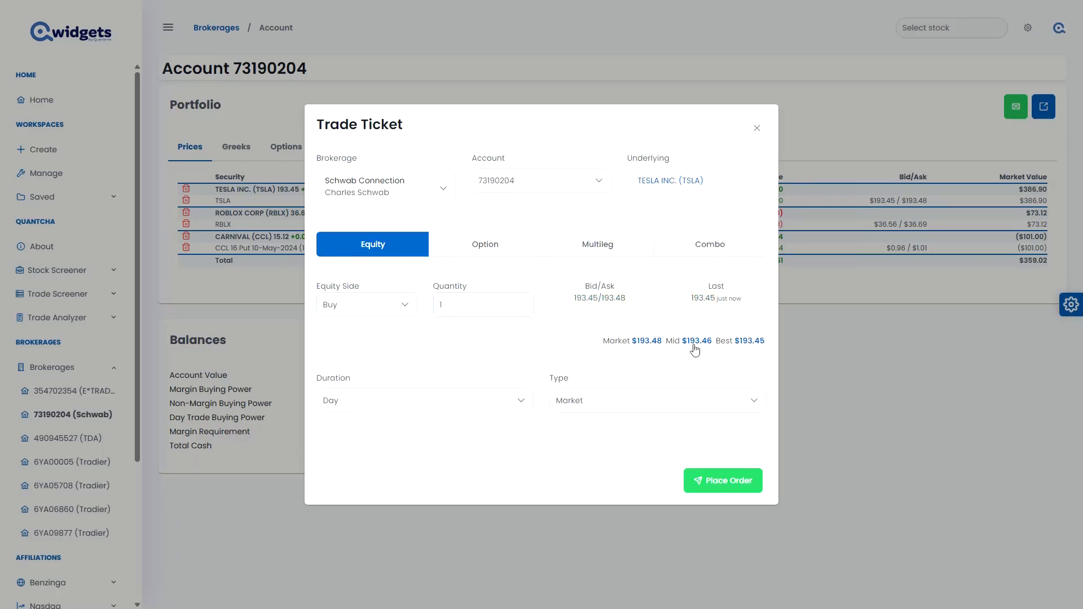
left_click(749, 342)
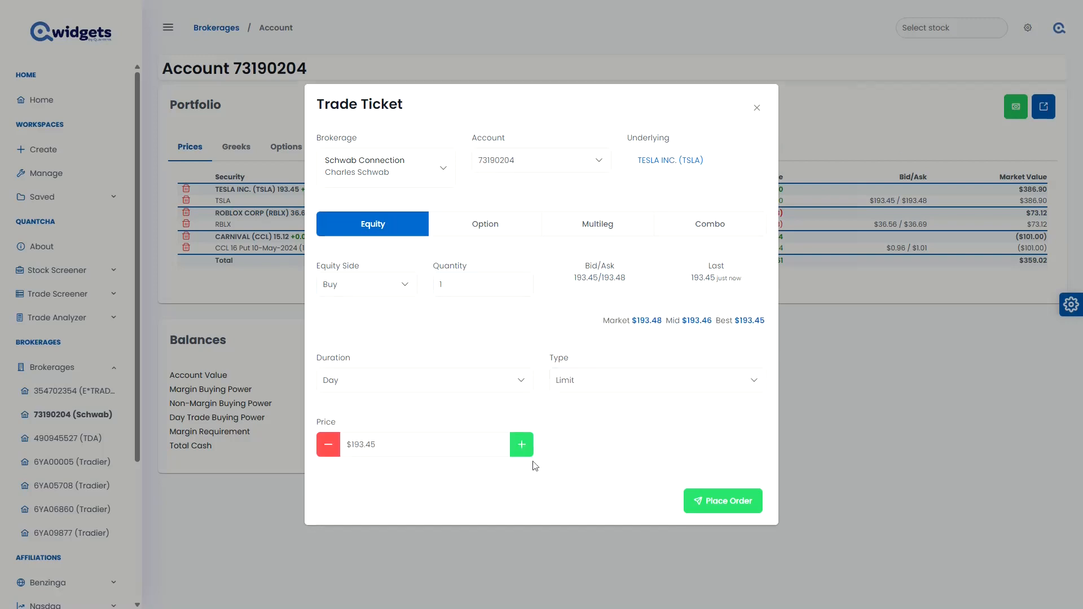
left_click(709, 499)
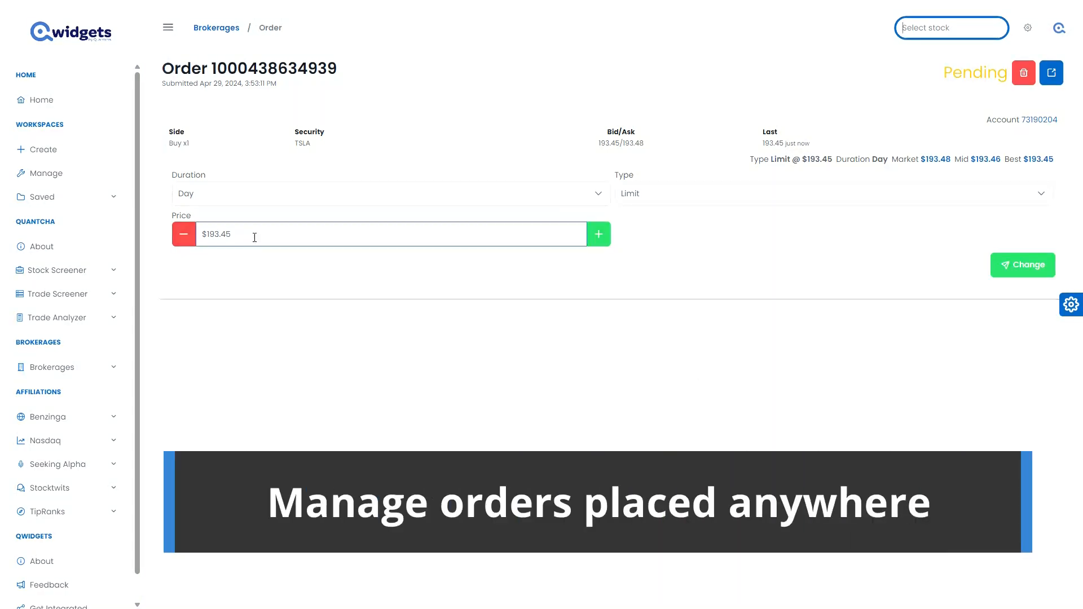
Change the pending TSLA order's limit price to $193.40 and submit the change.
double_click(190, 239)
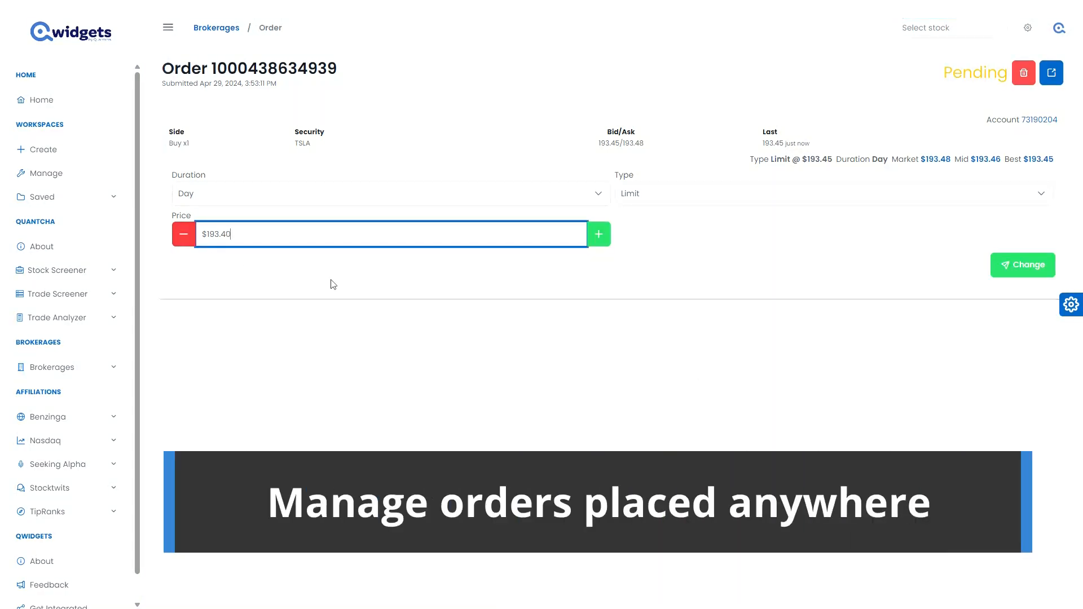
left_click(1038, 268)
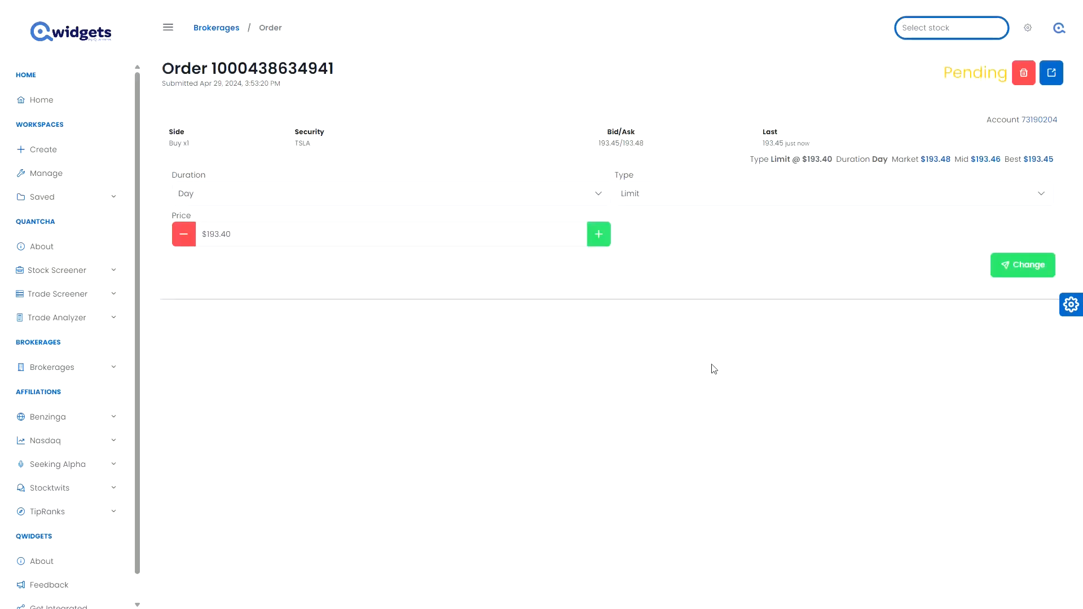
Start a new workspace from the Brokerage template, using the Schwab Connection as its brokerage integration.
left_click(56, 151)
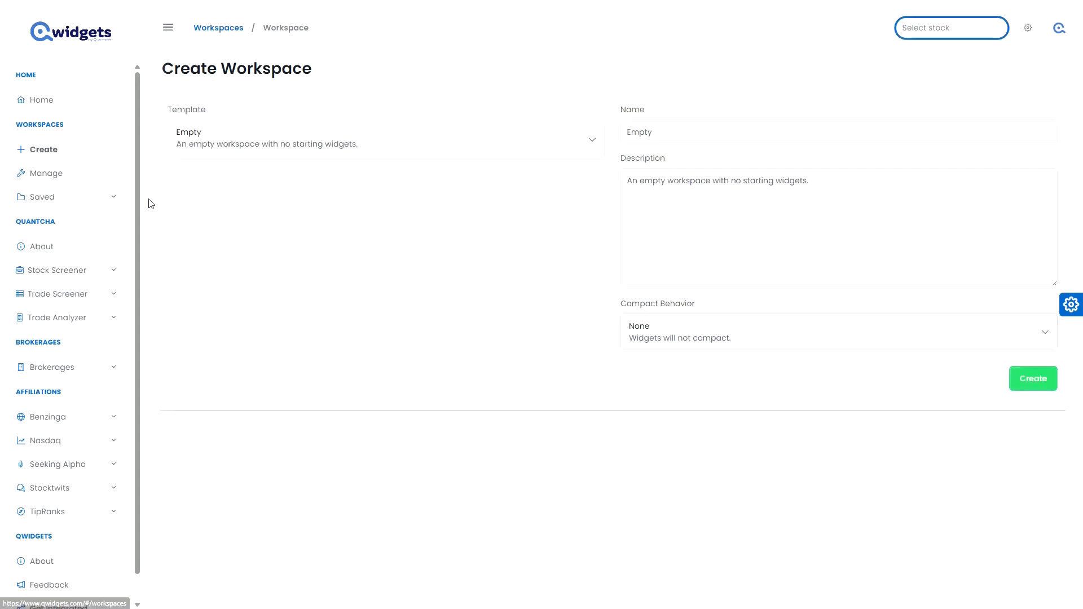
left_click(357, 139)
scroll(338, 220, "down", 2)
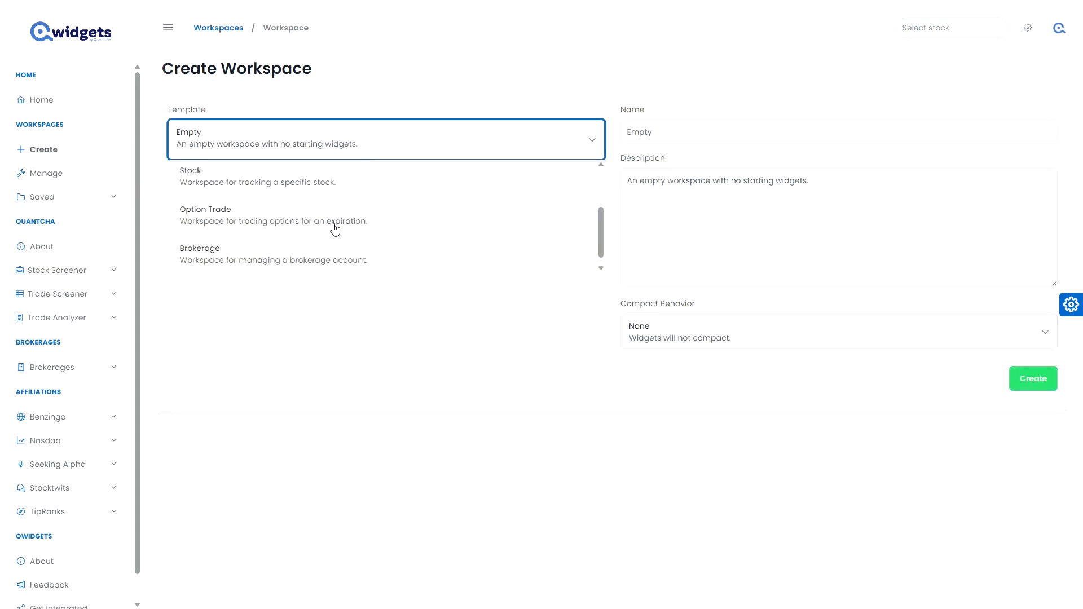
left_click(321, 258)
scroll(297, 265, "down", 1)
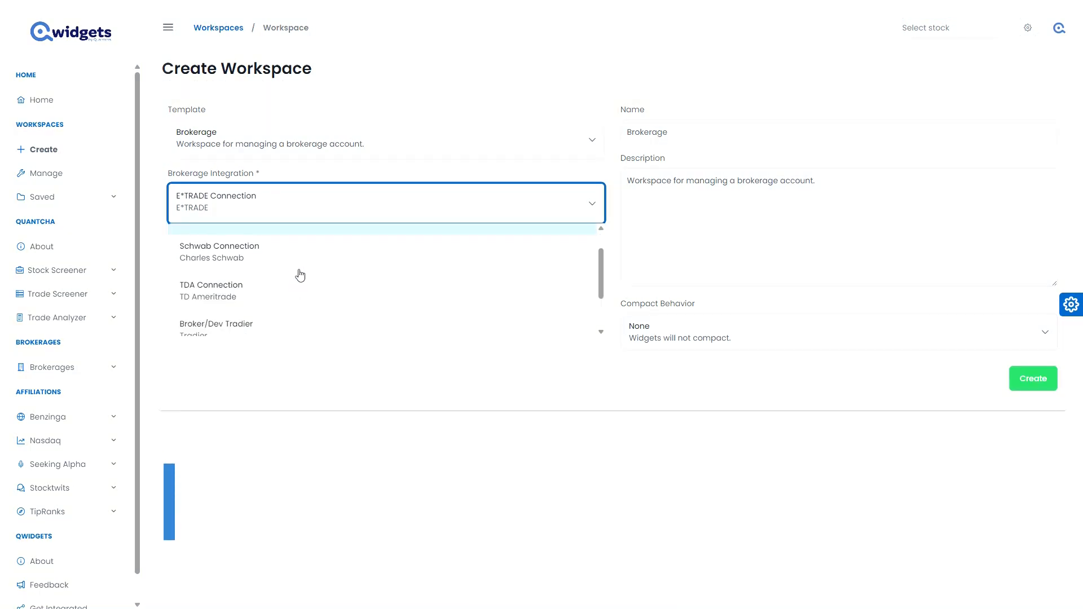
left_click(300, 253)
Name the workspace "Schwab Brokerage" and set its description to "Manage my Schwab!".
double_click(654, 133)
type("Schwab")
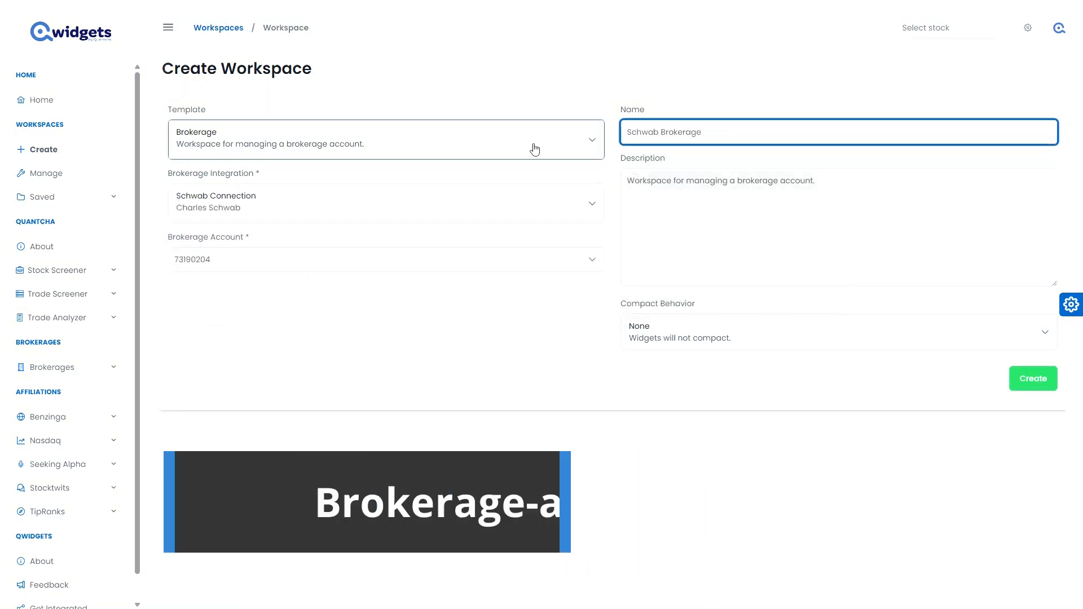
triple_click(769, 198)
type("Manage my Schwab!")
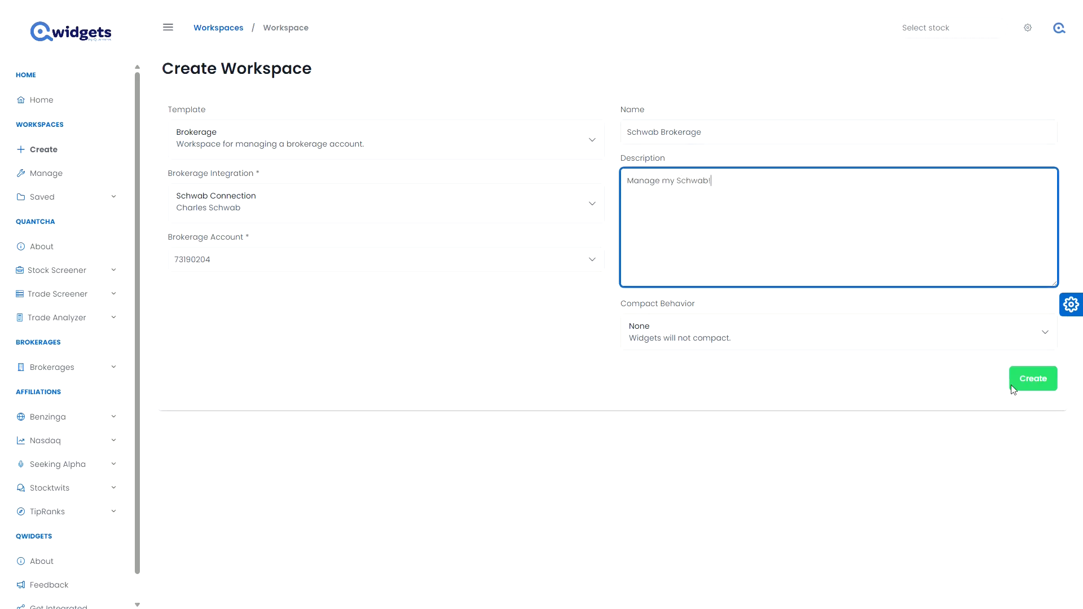
Set the workspace's compact behavior to Left & Up and create the workspace.
left_click(849, 341)
scroll(899, 461, "down", 1)
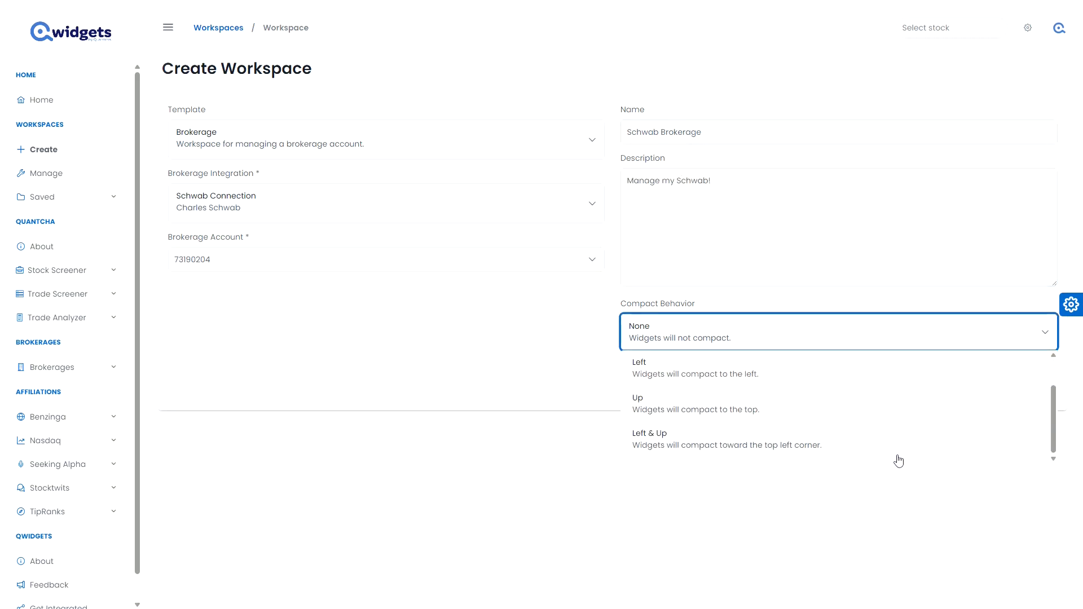
left_click(901, 437)
left_click(1037, 377)
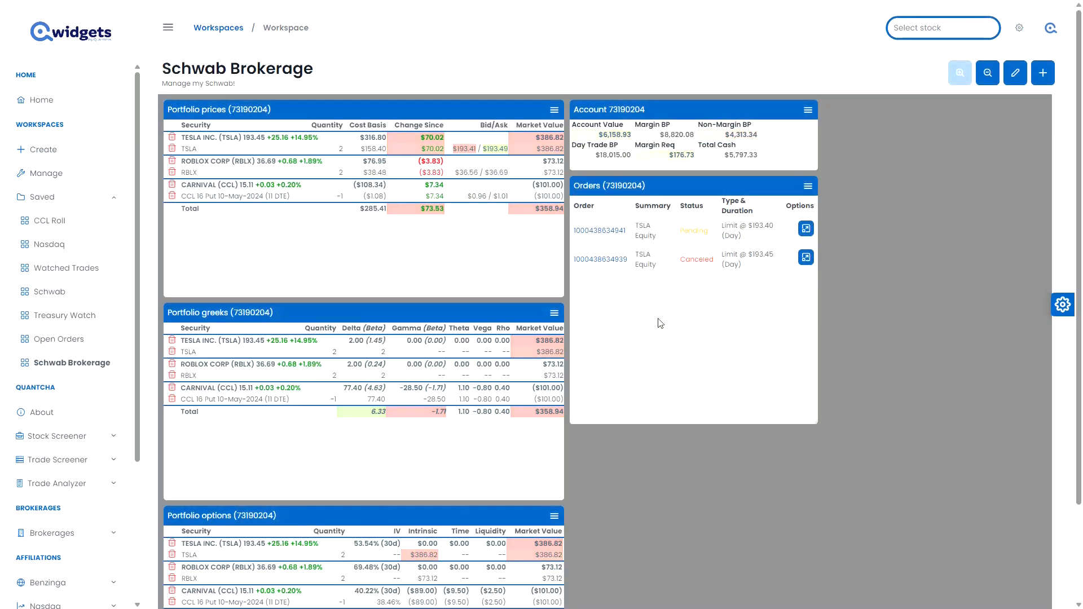
Shorten the Portfolio prices, Portfolio greeks and Portfolio options widgets to fit their table rows.
left_click_drag(500, 295, 499, 223)
left_click_drag(502, 422, 515, 347)
left_click_drag(492, 551, 498, 474)
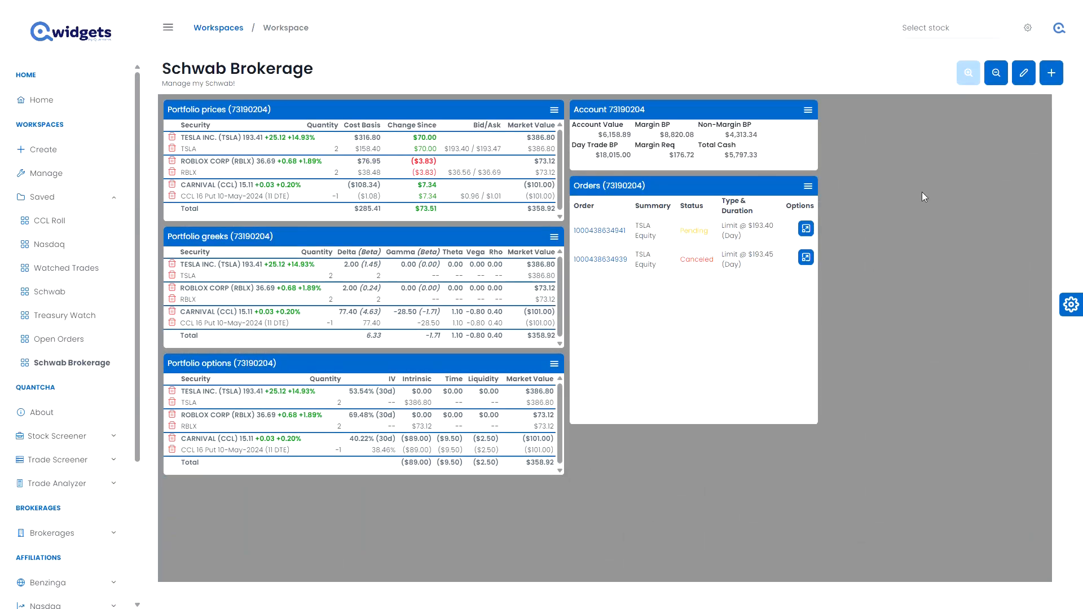
Add a Stock quote widget for TESLA INC. (TSLA) with the Schwab Connection as its quotes source.
left_click(1060, 82)
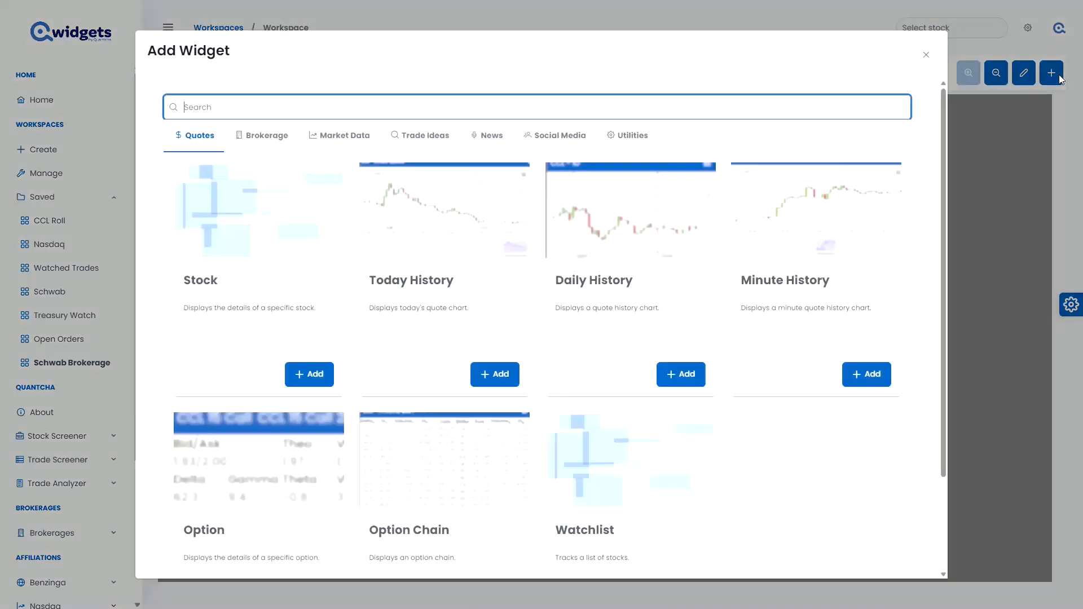
left_click(276, 237)
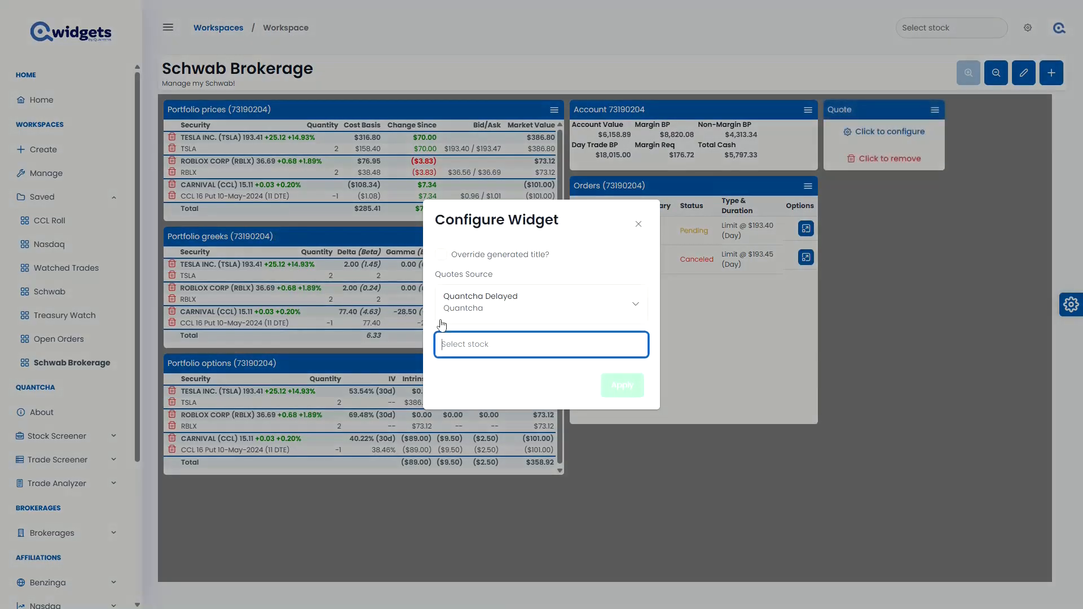
left_click(494, 304)
scroll(491, 361, "up", 3)
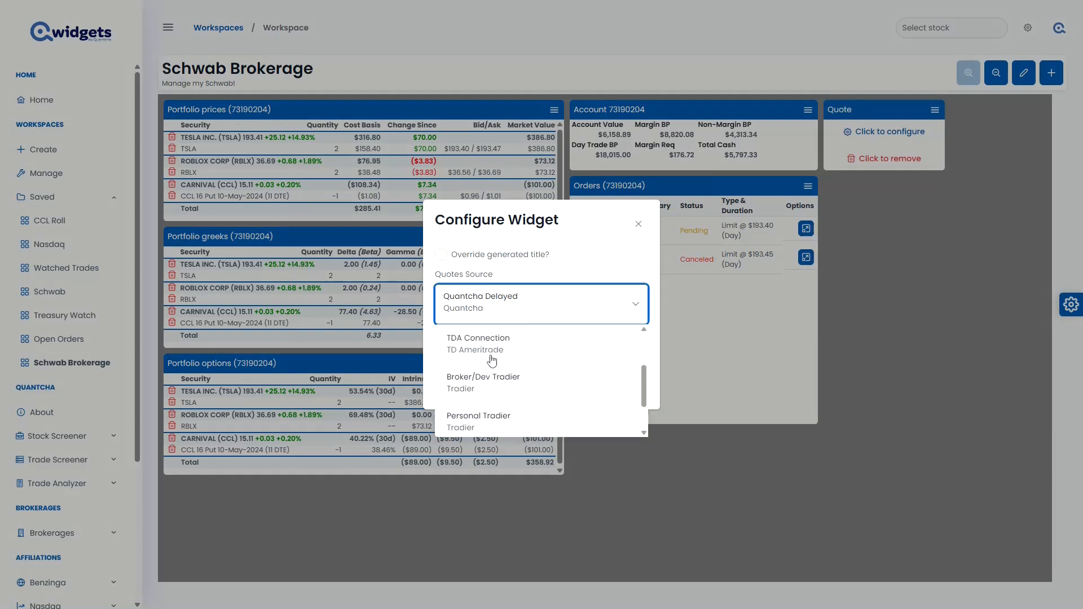
left_click(494, 353)
left_click(535, 349)
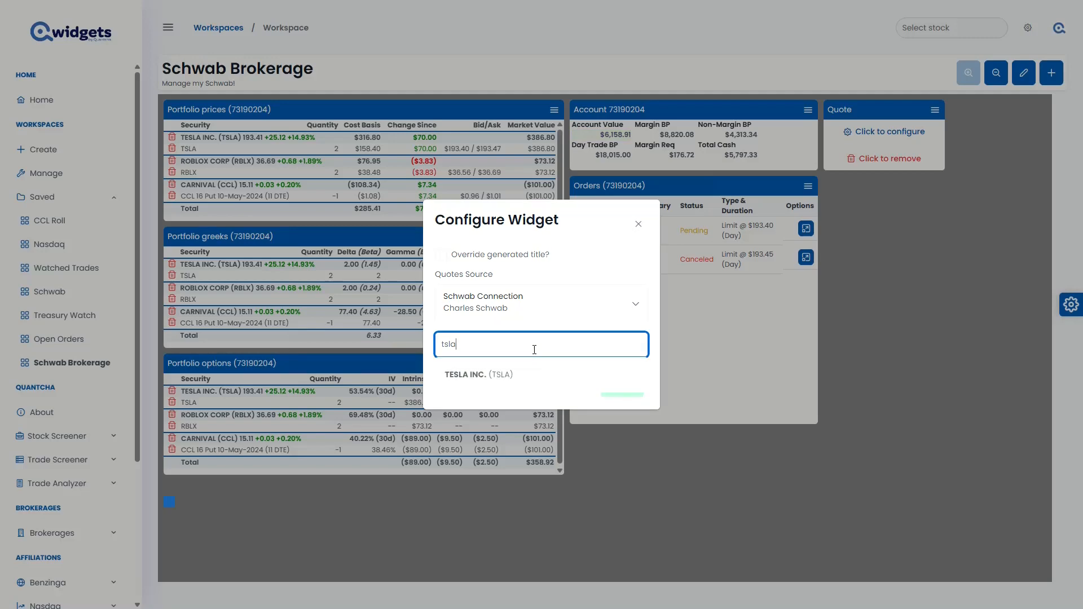
left_click(517, 382)
left_click(621, 390)
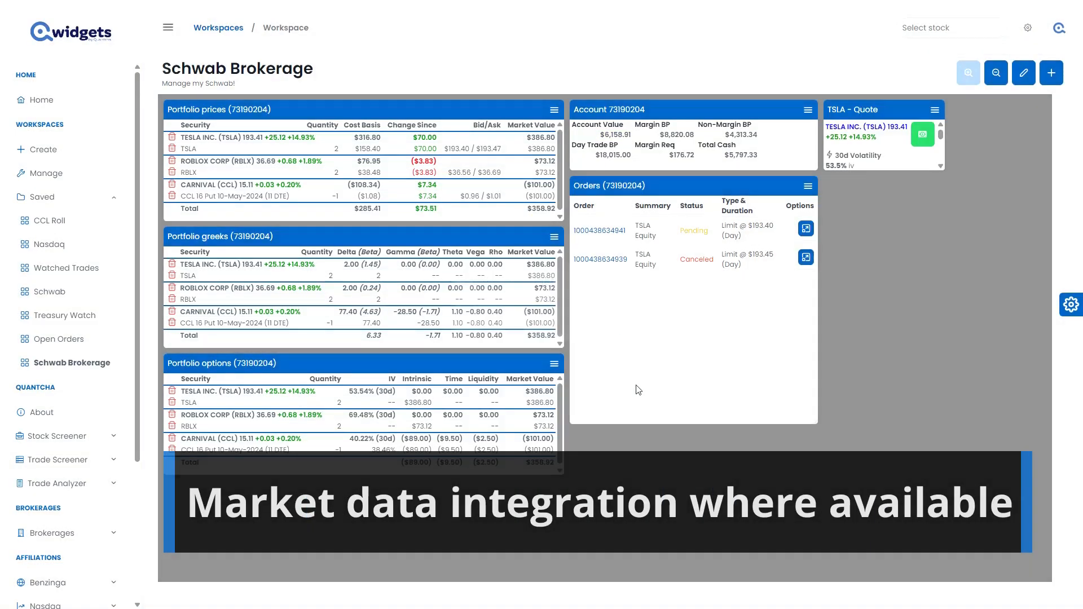
Lengthen the TSLA quote widget, move it before Portfolio prices, and place Portfolio greeks directly beneath Portfolio prices.
left_click_drag(946, 171, 934, 362)
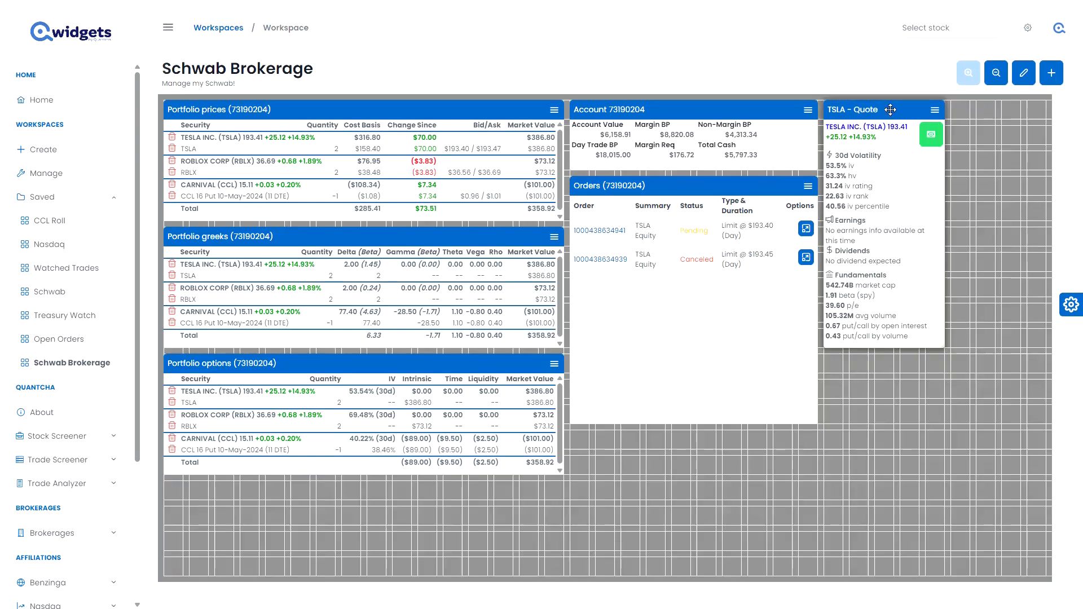
left_click_drag(890, 106, 215, 113)
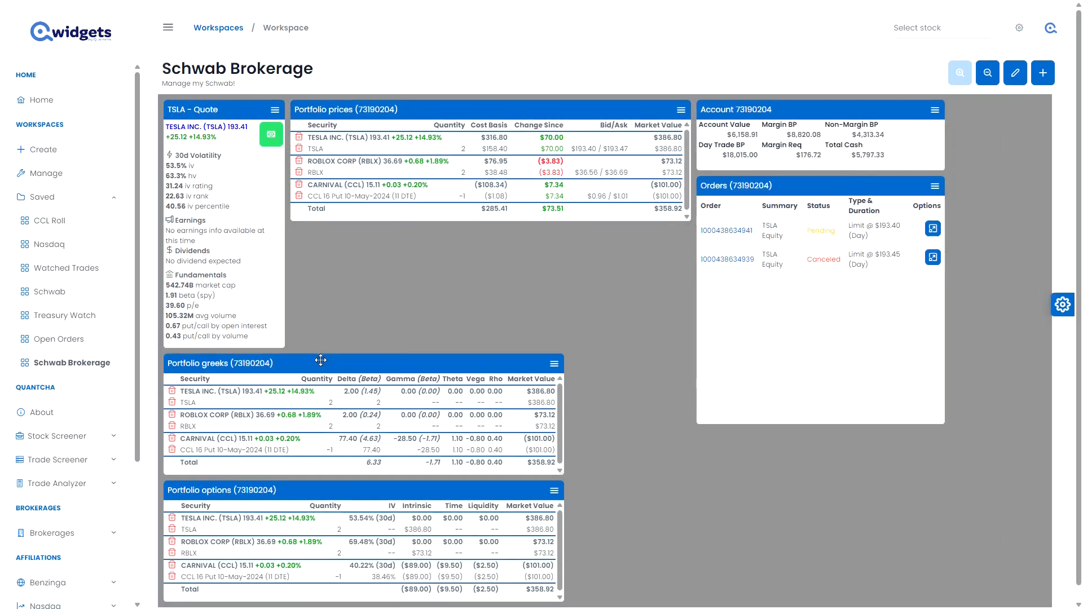
left_click_drag(320, 360, 418, 243)
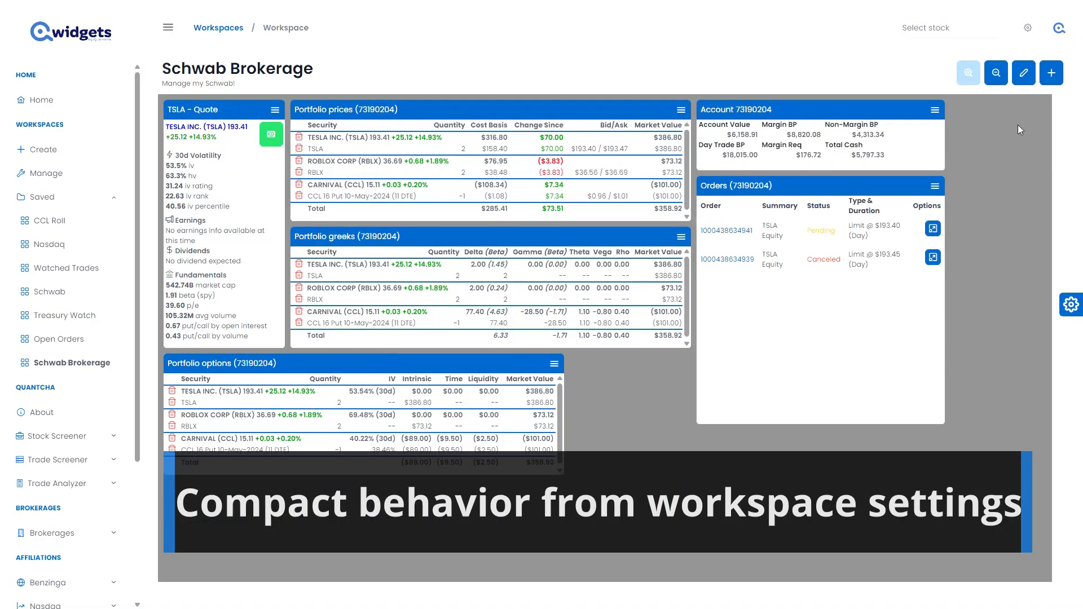
Add a Today History widget for TESLA INC. (TSLA) with the Schwab Connection as its quotes source.
left_click(1051, 73)
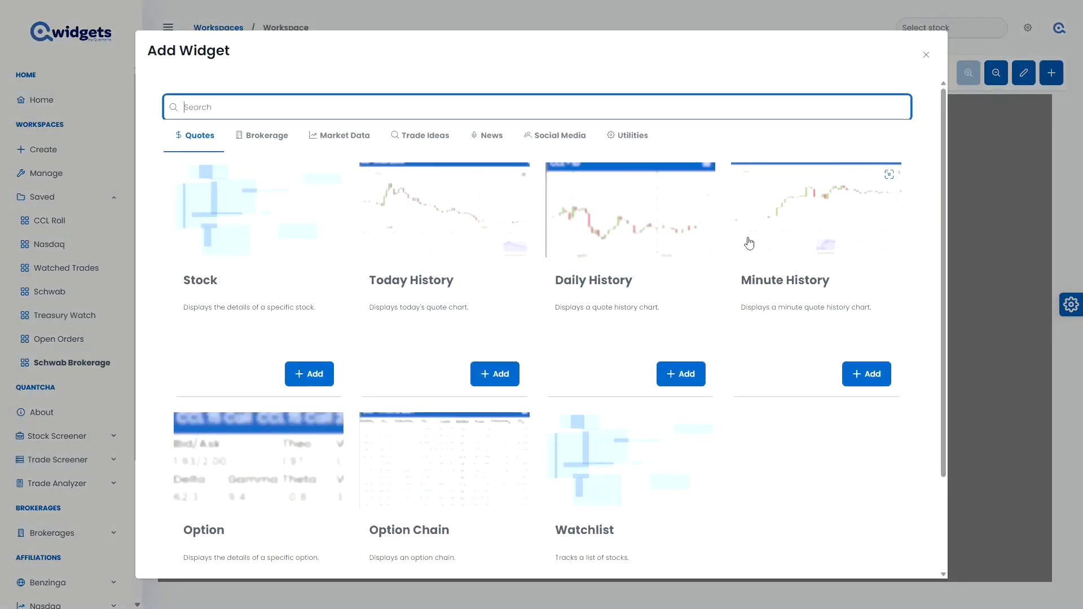
left_click(495, 375)
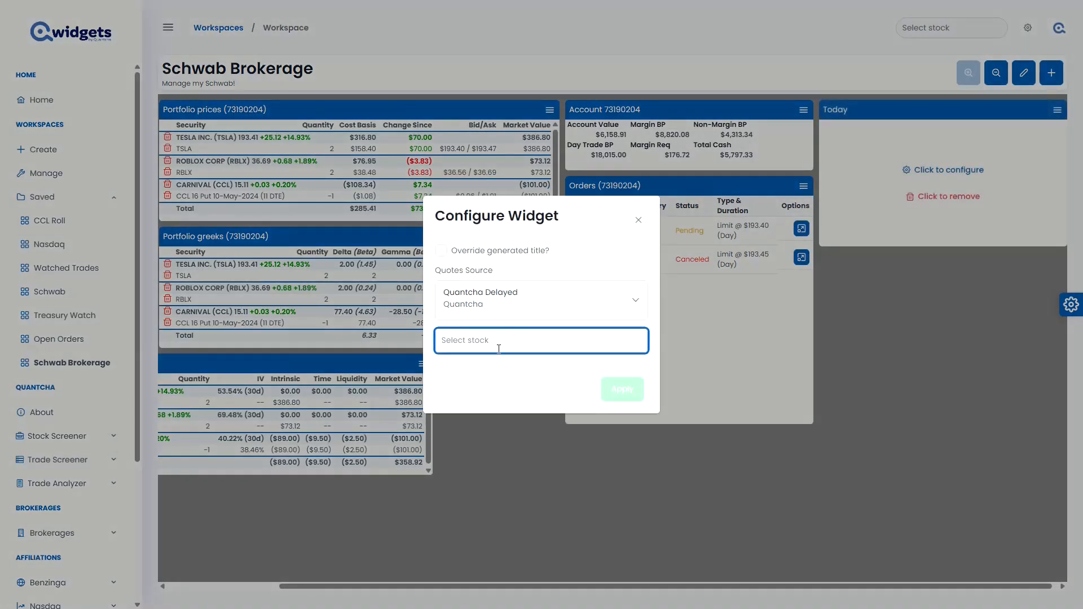
left_click(529, 370)
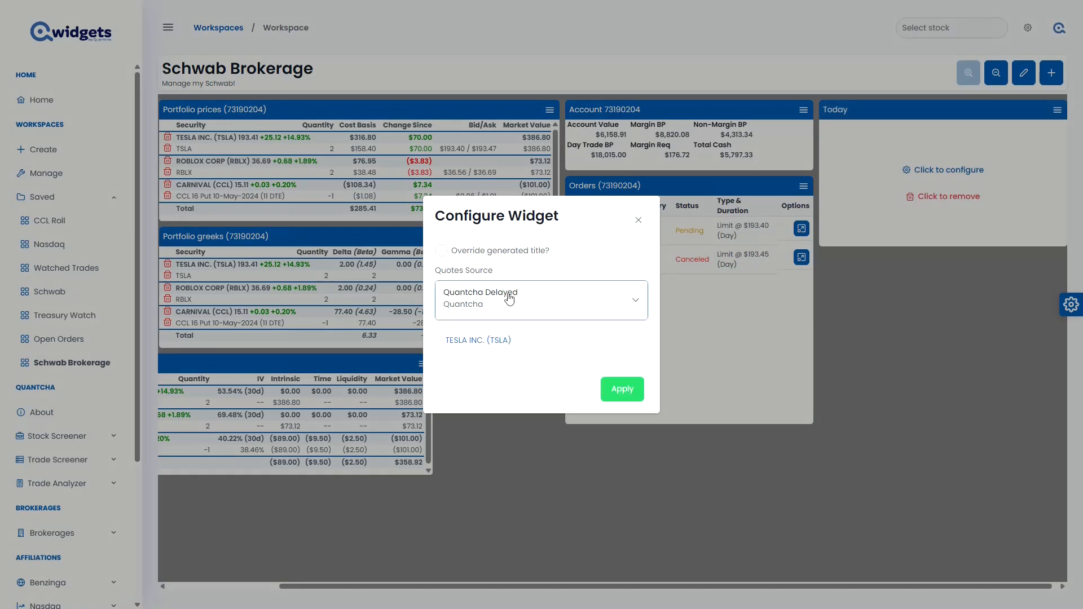
left_click(508, 297)
scroll(497, 362, "up", 3)
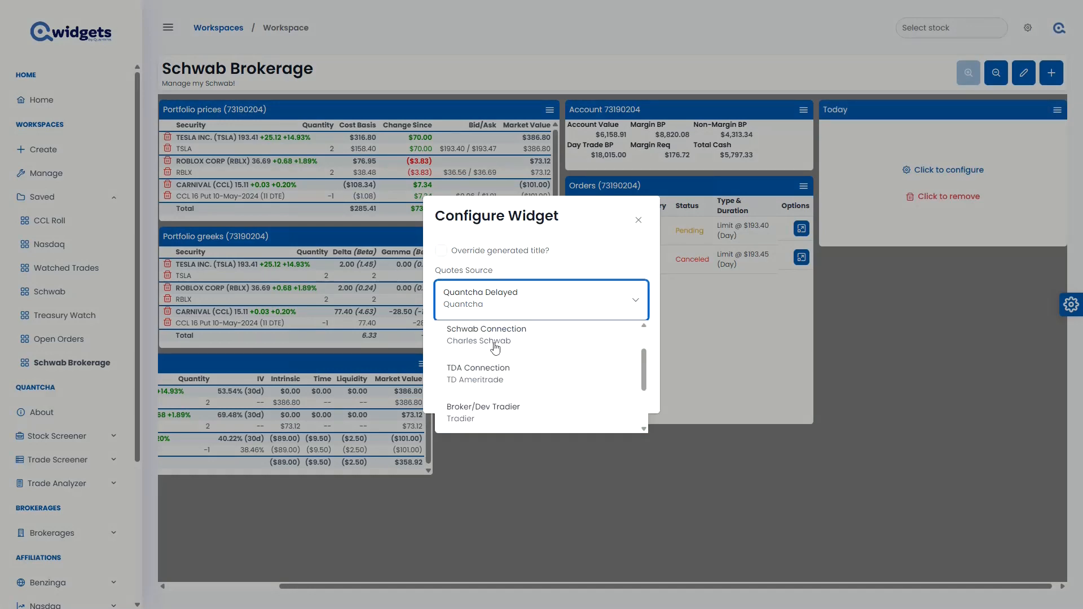
left_click(496, 341)
left_click(616, 396)
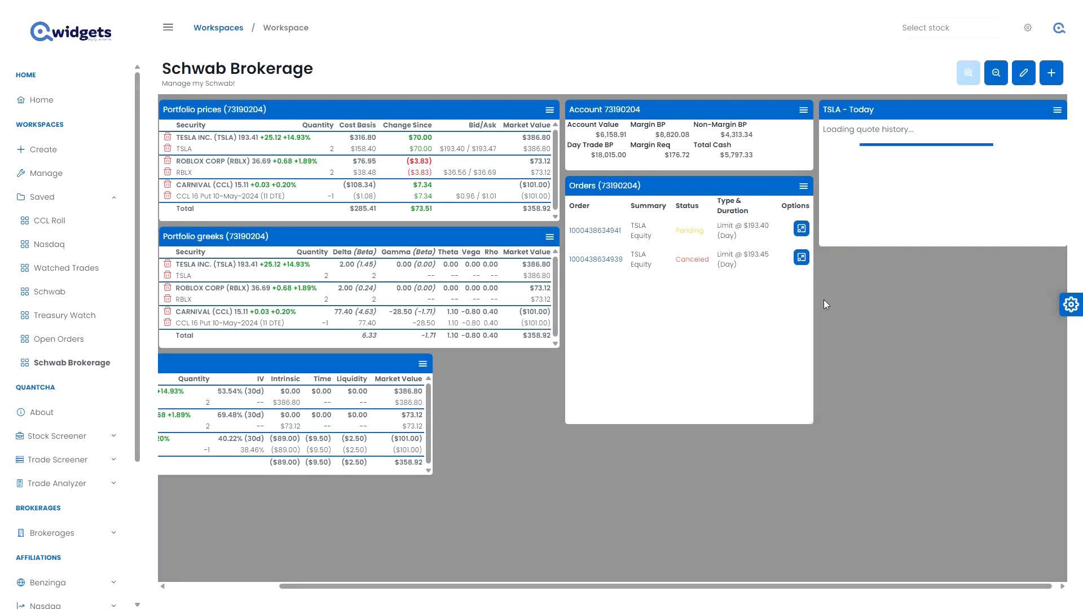
Place the TSLA Today chart directly beneath the TSLA quote and widen it to the outer edge of Portfolio greeks.
left_click_drag(920, 110, 261, 365)
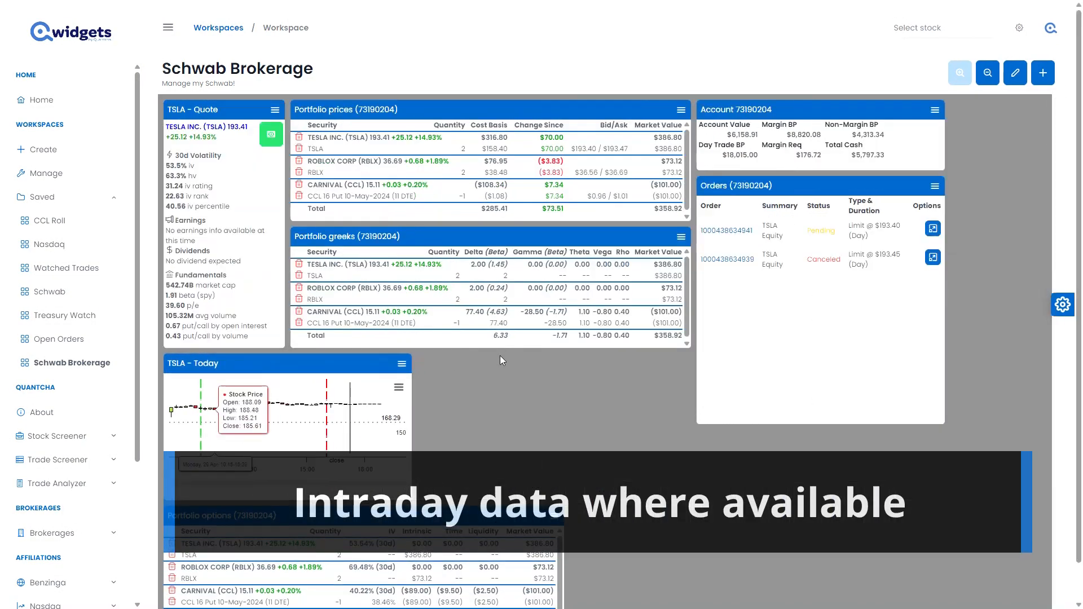
left_click_drag(410, 414, 665, 417)
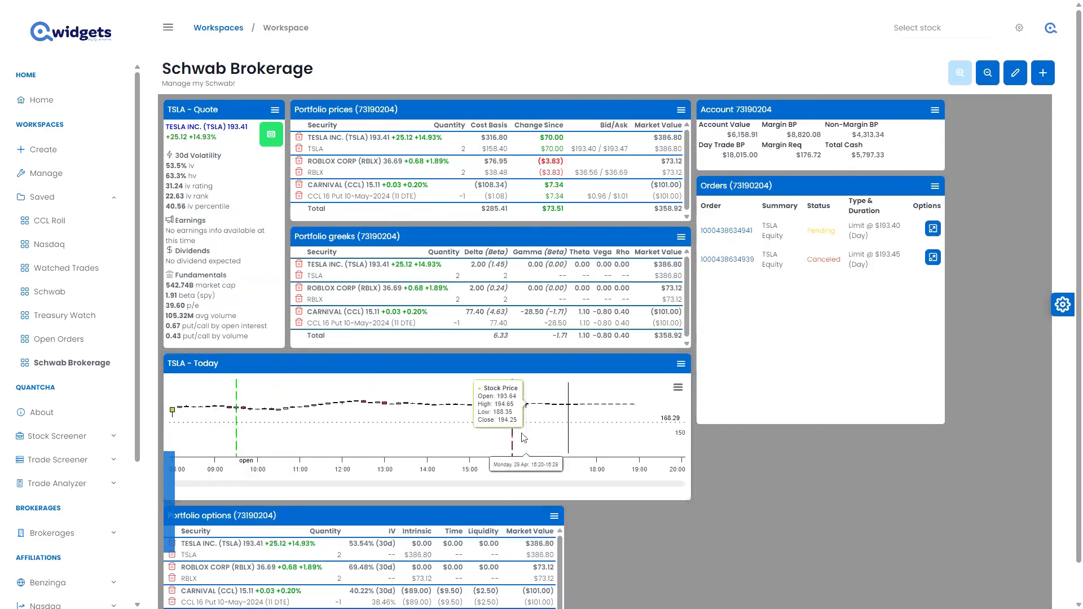
scroll(580, 420, "up", 3)
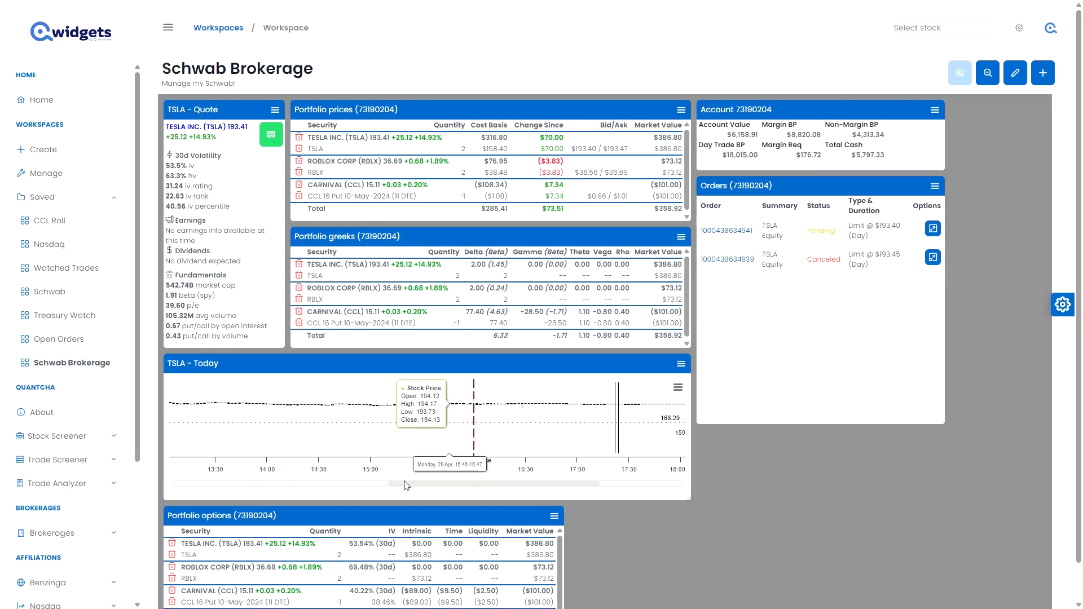
left_click_drag(433, 484, 348, 484)
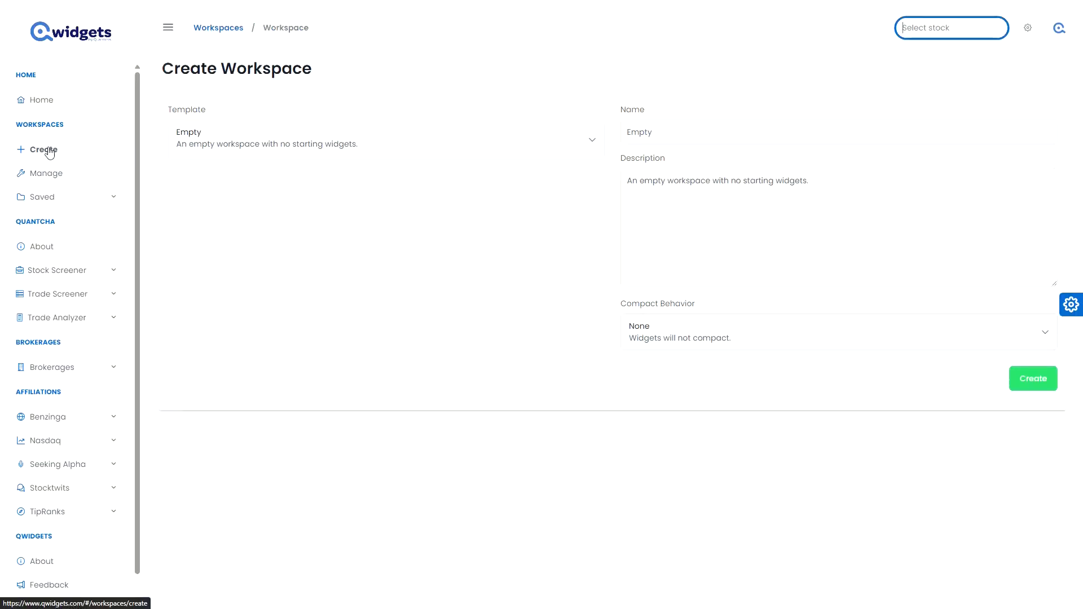
Base a new workspace on the Option Trade template with the Schwab Connection as its quotes integration.
left_click(329, 138)
scroll(314, 226, "down", 2)
left_click(315, 226)
left_click(288, 215)
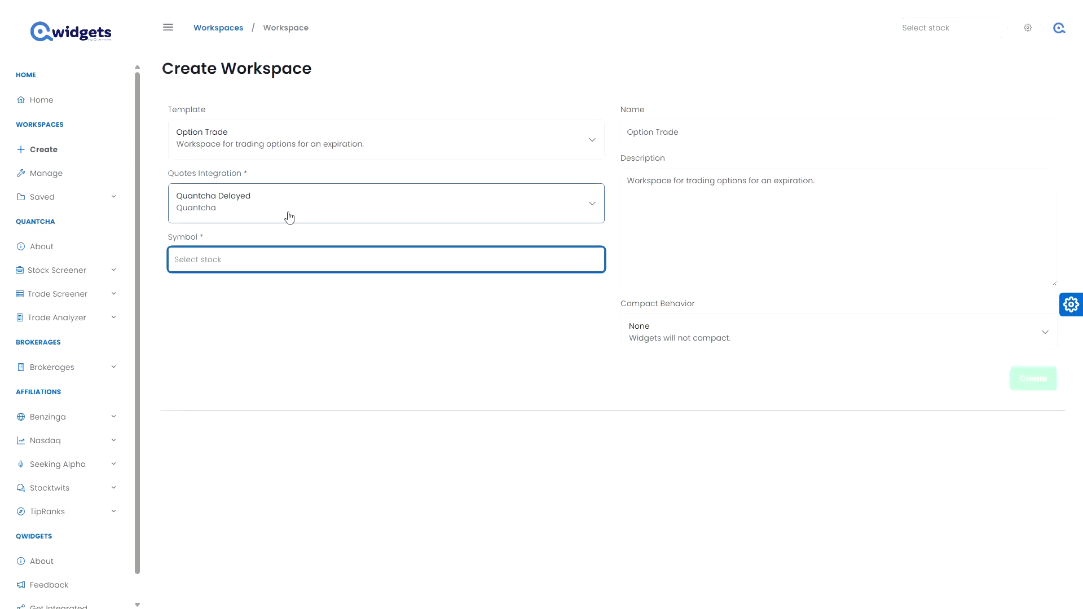
left_click(272, 244)
Set the workspace's symbol to TESLA INC. (TSLA) and its expiration to 2024-06-21.
left_click(269, 260)
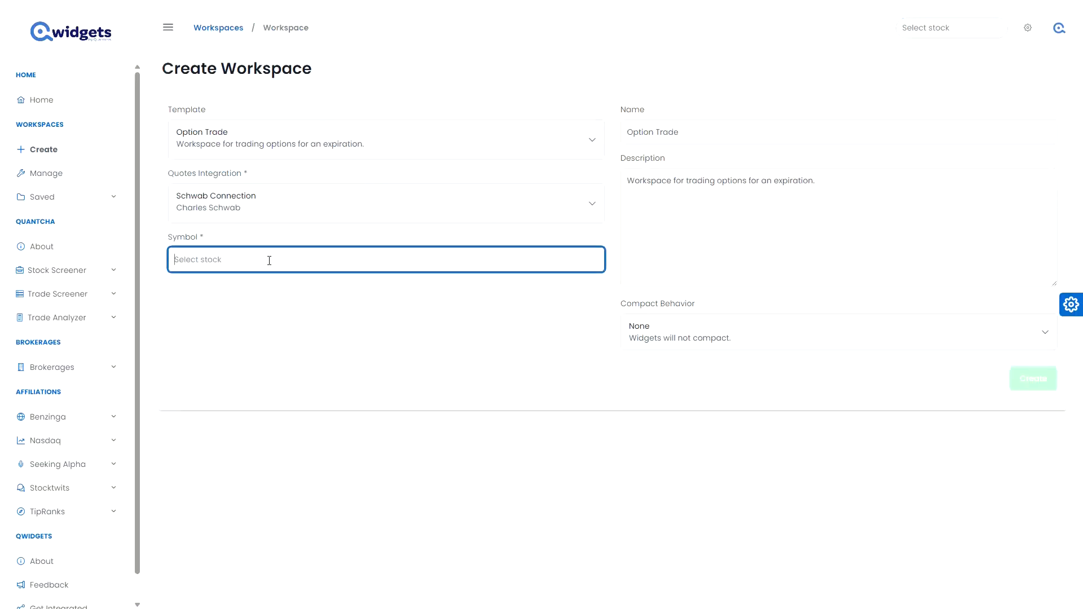
type("tsla")
left_click(271, 287)
left_click(280, 308)
scroll(263, 407, "down", 3)
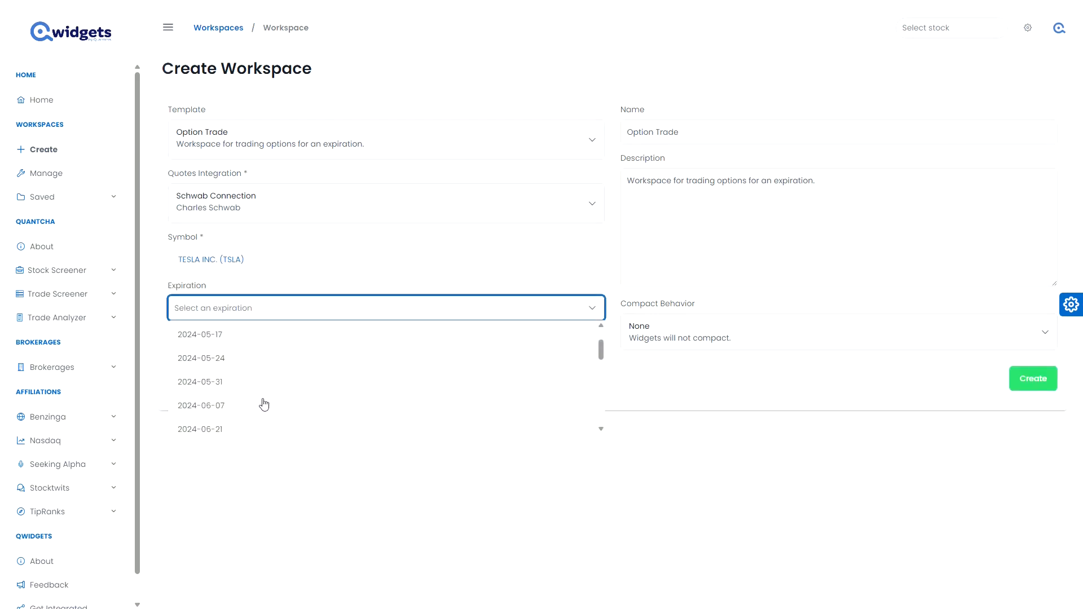
left_click(263, 400)
Name the workspace TSLA June and create it.
triple_click(701, 132)
type("T")
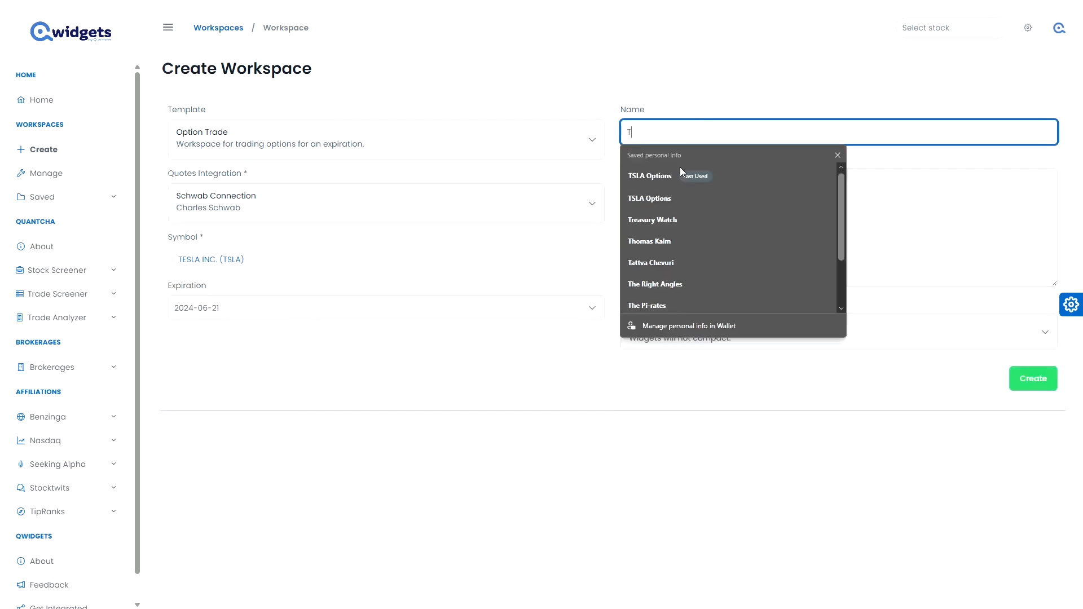
type("SLA June")
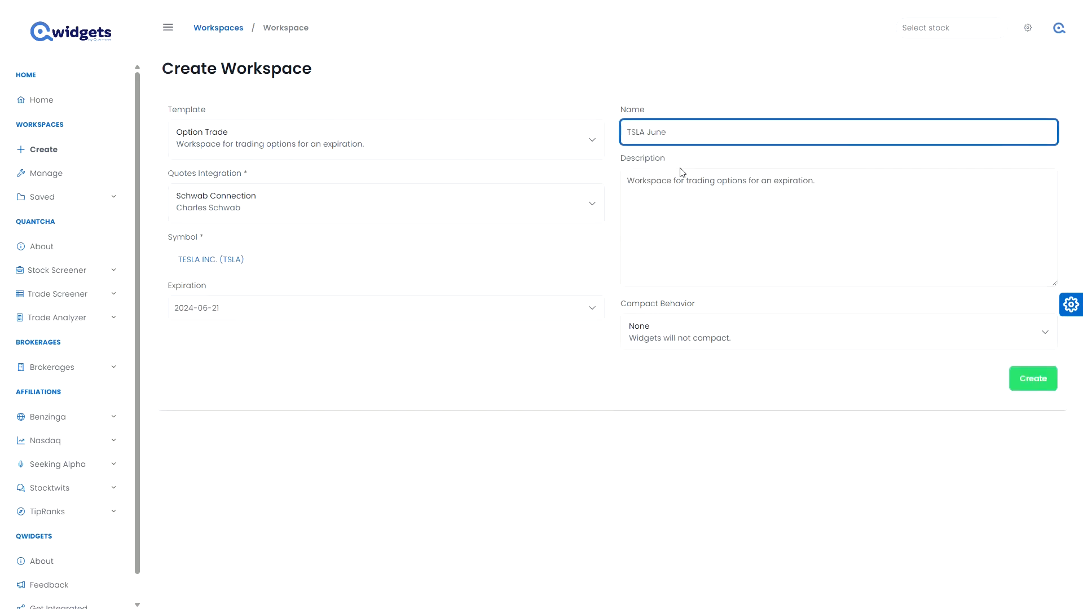
left_click(1038, 383)
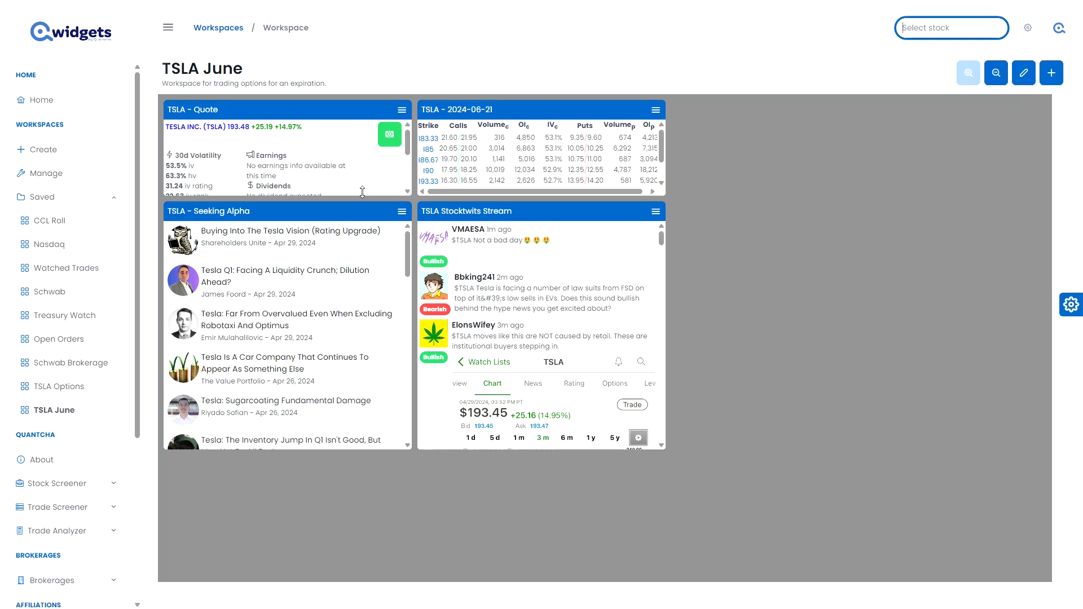
Arrange the TSLA Quote and Seeking Alpha widgets side by side, and lengthen the 2024-06-21 option chain to fit more strikes.
left_click_drag(362, 191, 406, 110)
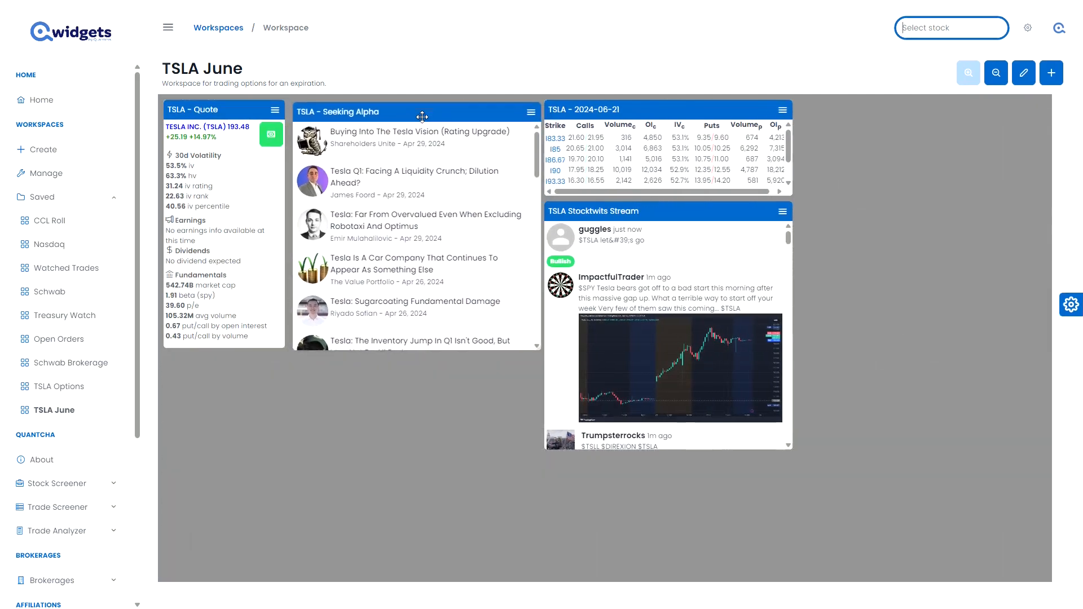
left_click_drag(731, 191, 727, 233)
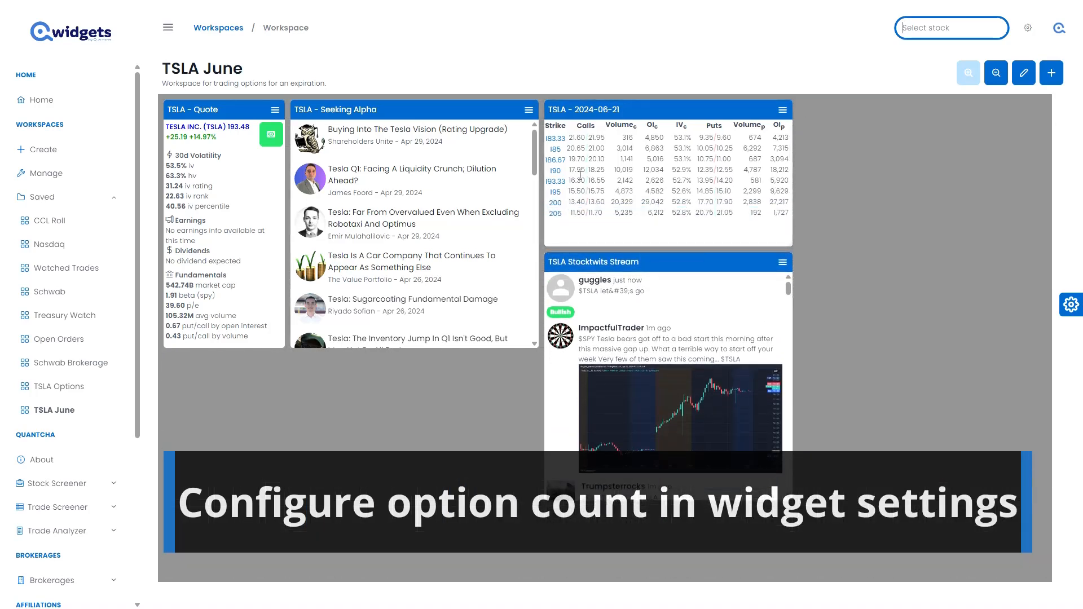
Add an option widget for the TSLA 200 call from the 2024-06-21 chain and open a trade ticket for that call.
left_click(556, 204)
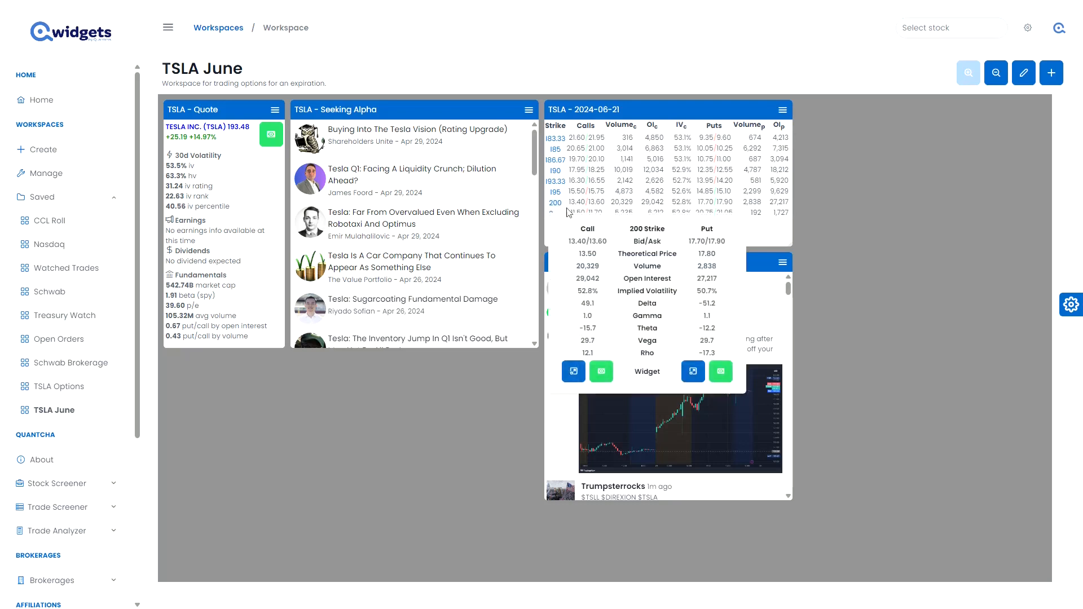
left_click(572, 372)
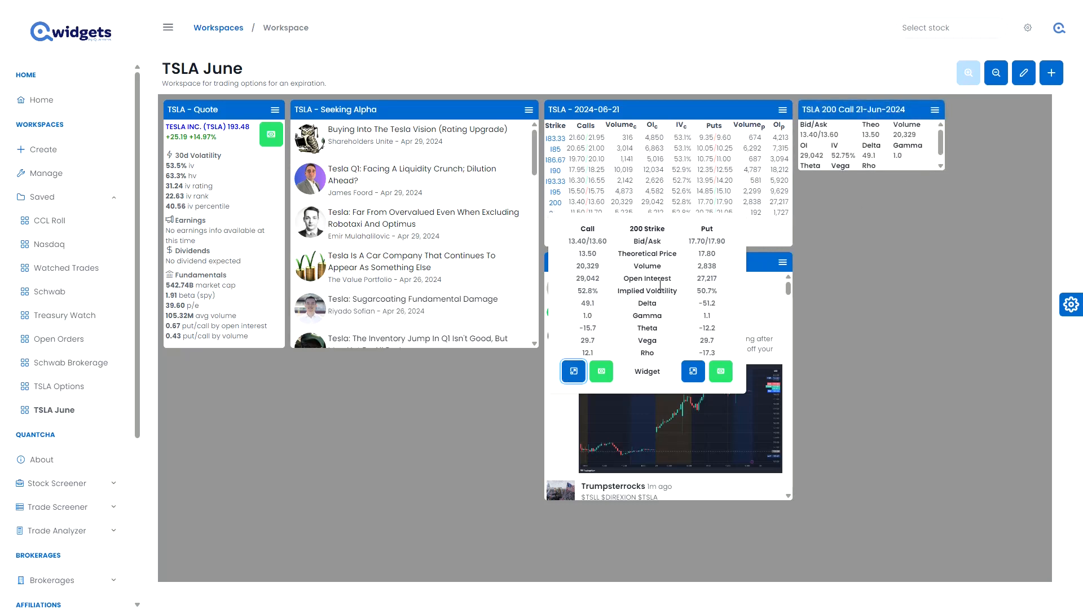
left_click(602, 372)
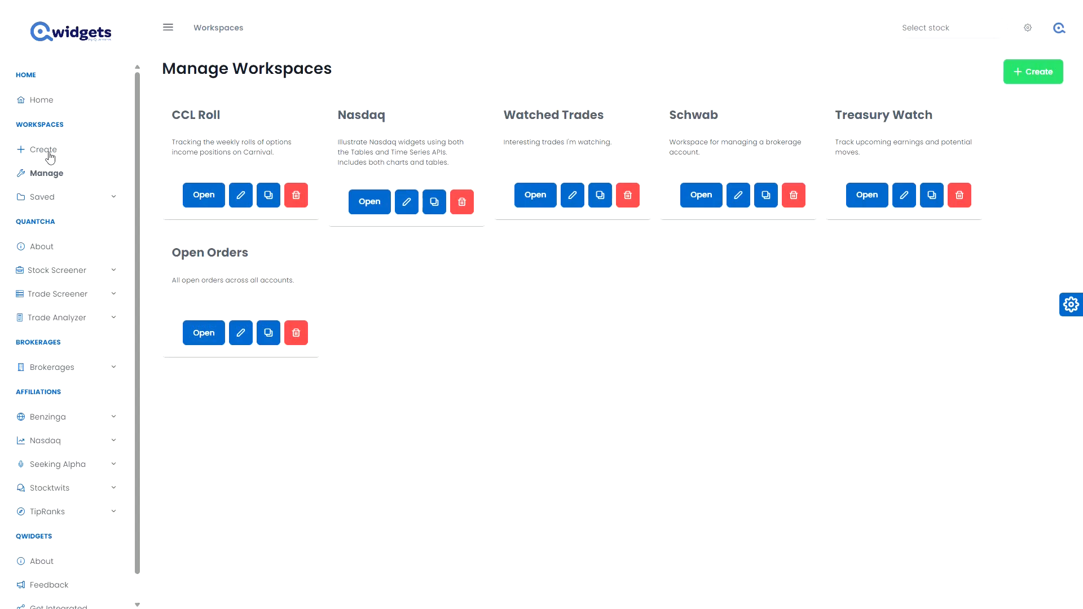
Create an empty workspace named Open Orders with the description "Track open orders across accounts.".
left_click(49, 152)
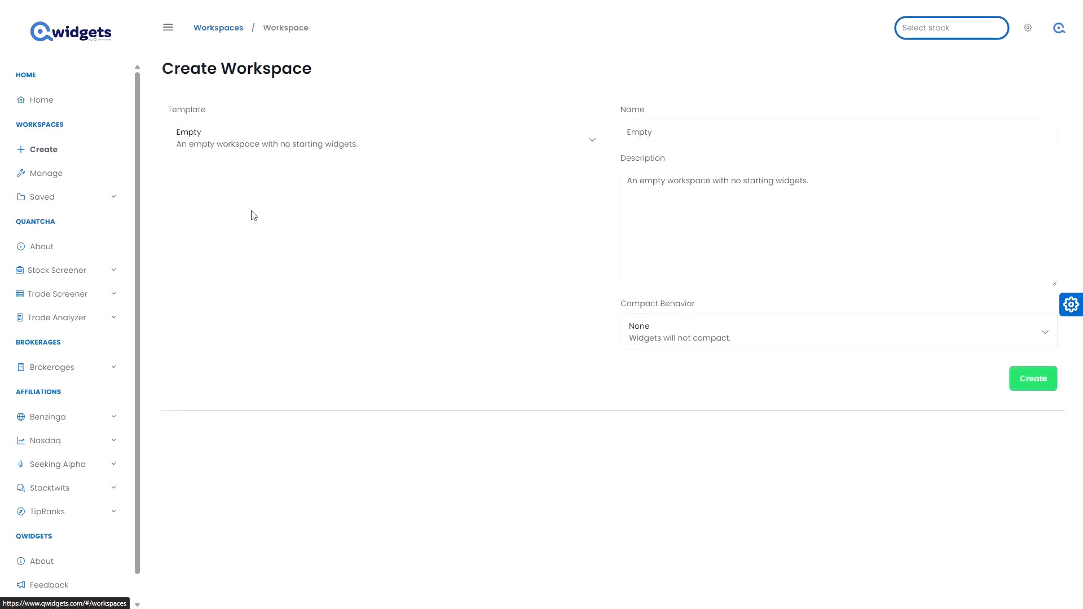
left_click(672, 138)
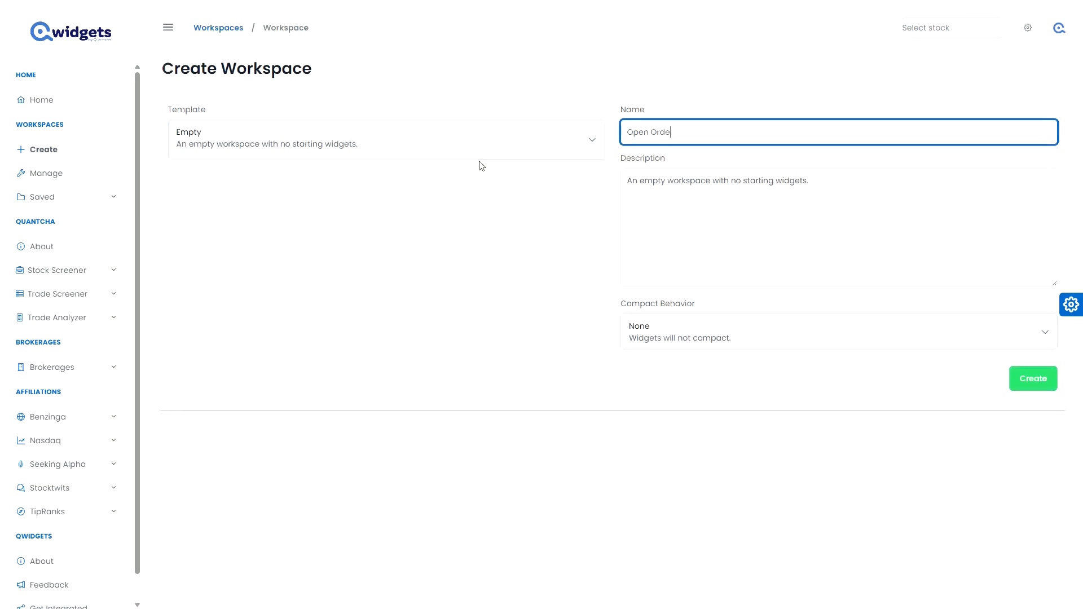
type("Open Orders")
left_click(985, 224)
key("ctrl+a")
type("Tr")
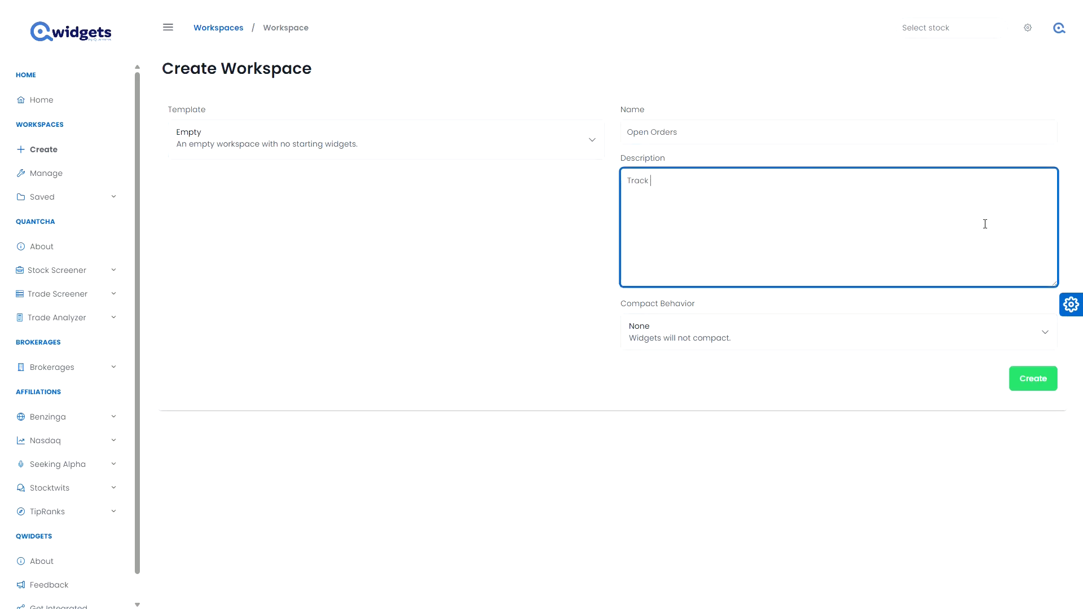
type("ack open orders across")
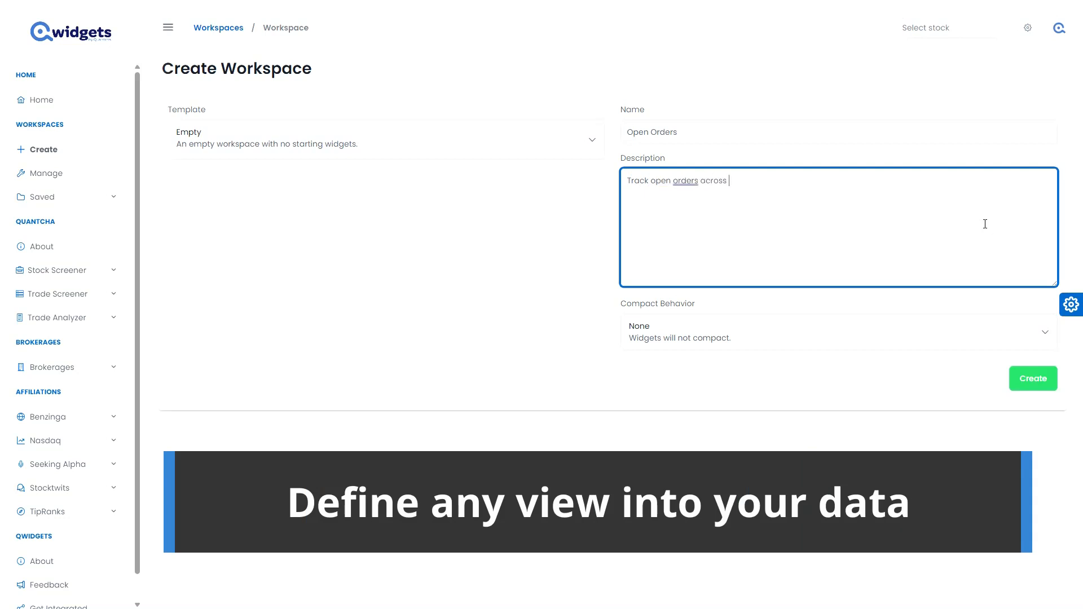
type(" accounts.")
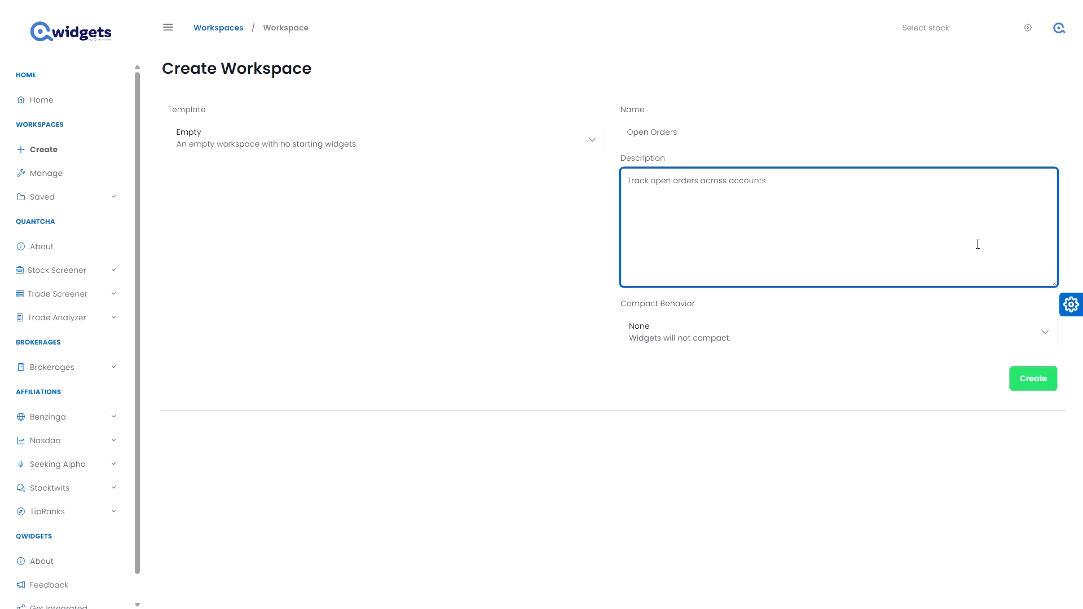
left_click(1024, 380)
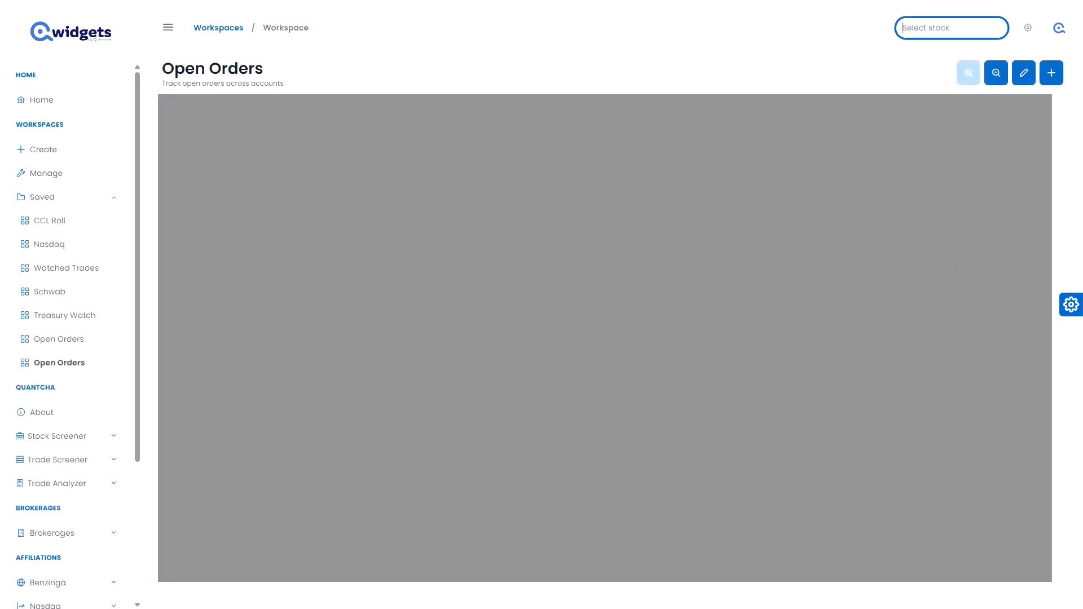
Add a brokerage Orders widget for the E*TRADE Connection, filtered with the Active Orders status preset.
left_click(1049, 78)
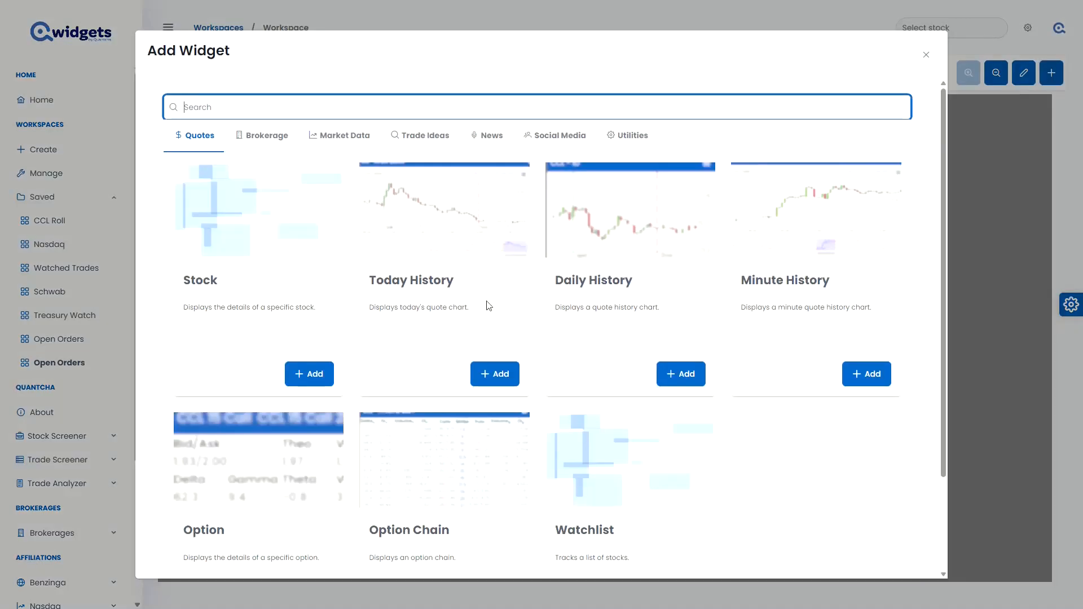
left_click(269, 141)
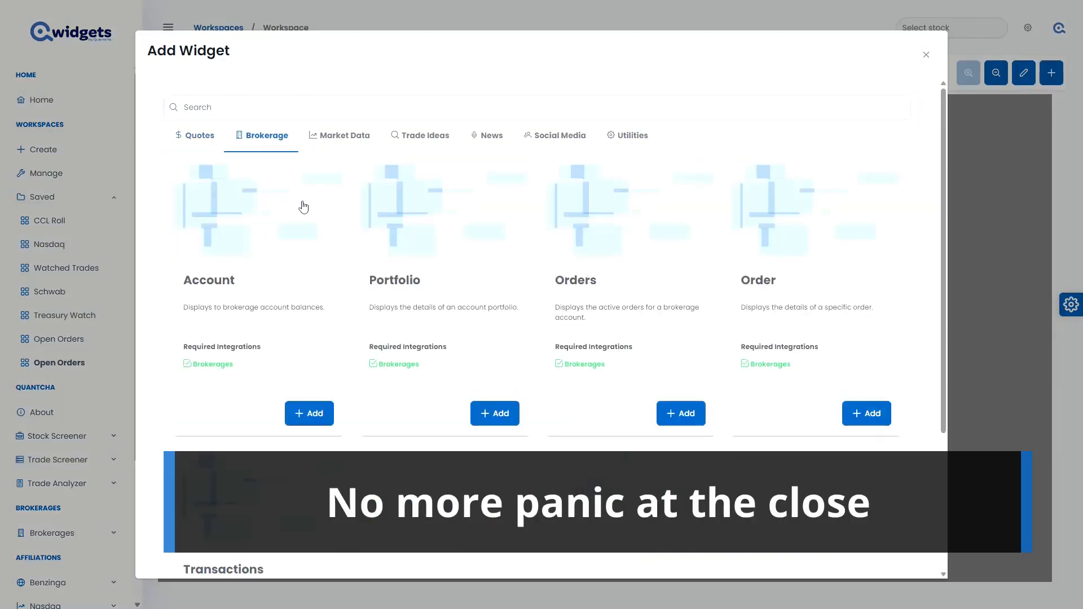
left_click(648, 247)
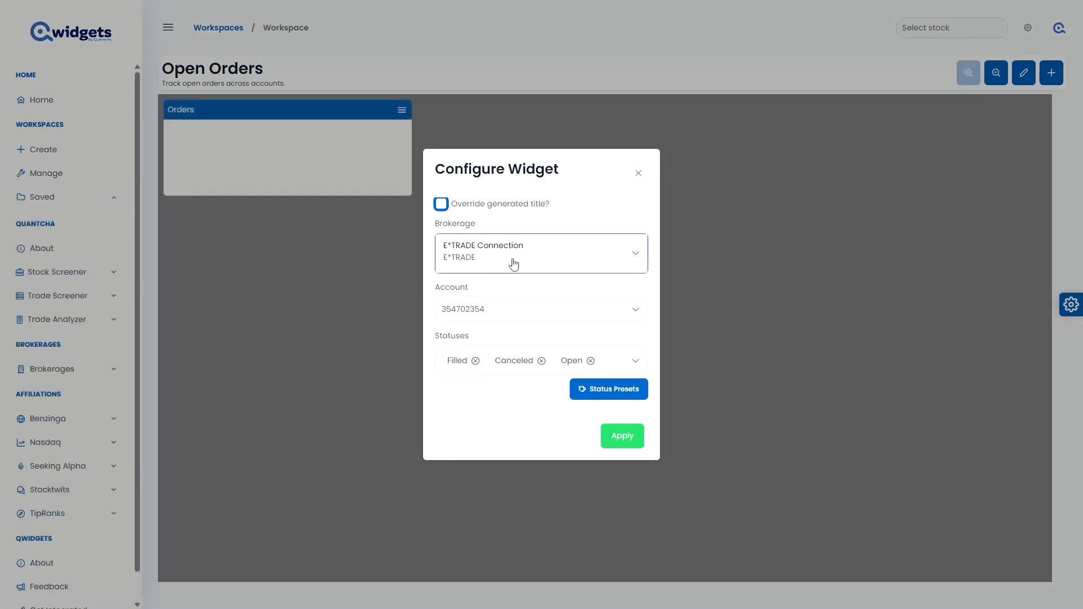
left_click(606, 394)
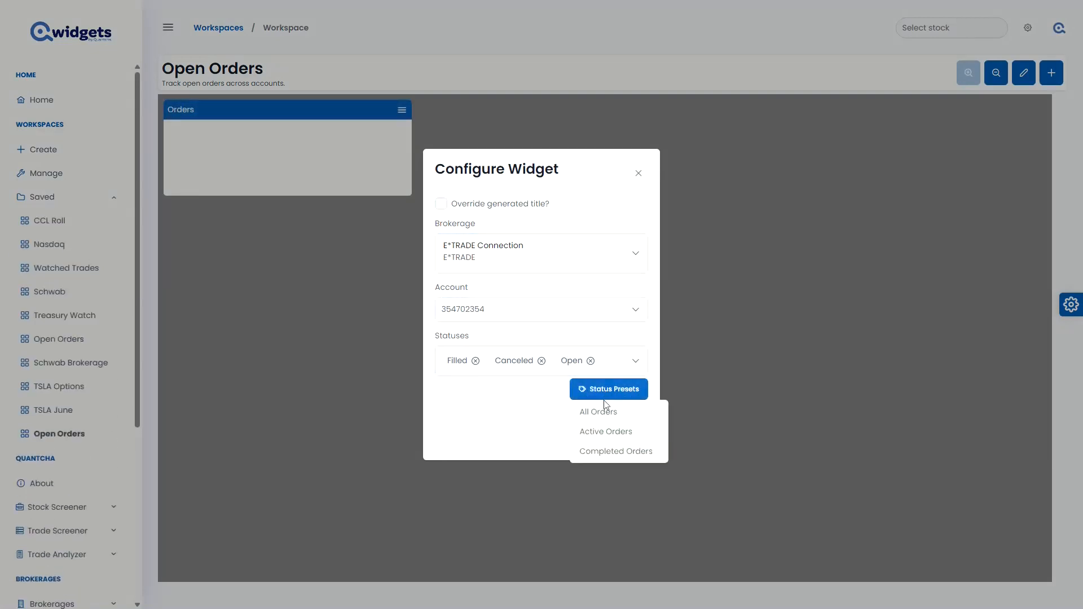
left_click(604, 433)
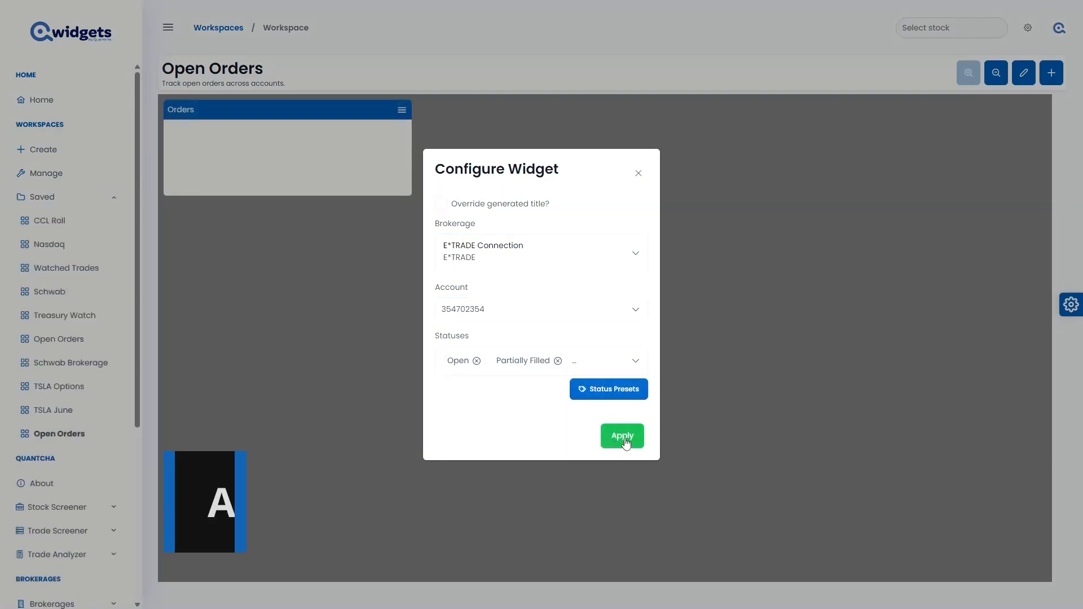
left_click(622, 439)
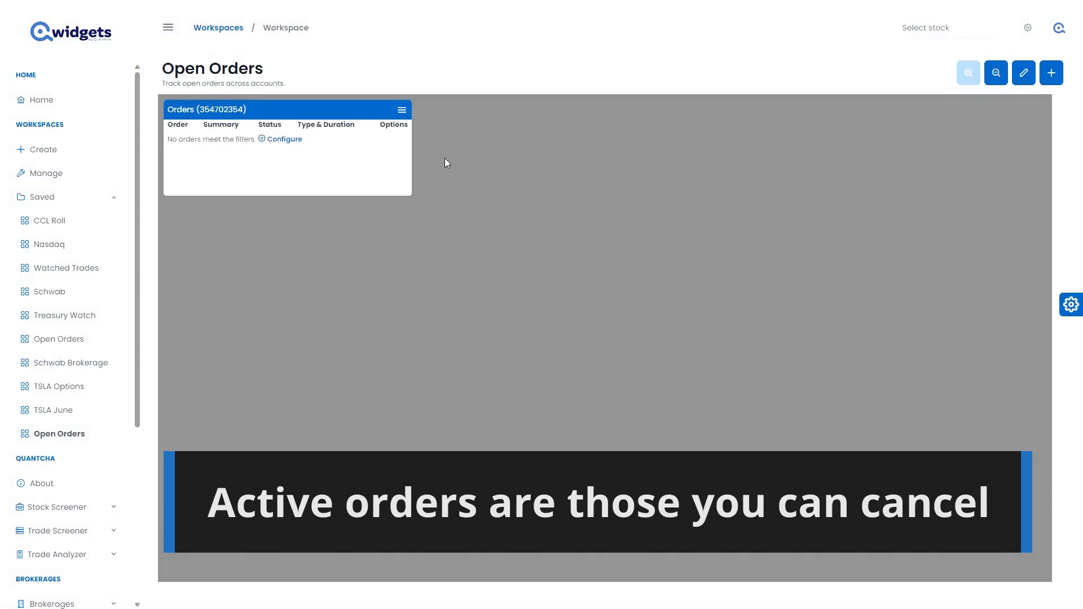
Clone the E*TRADE Orders widget and switch the copy's brokerage to Schwab Connection.
left_click(401, 110)
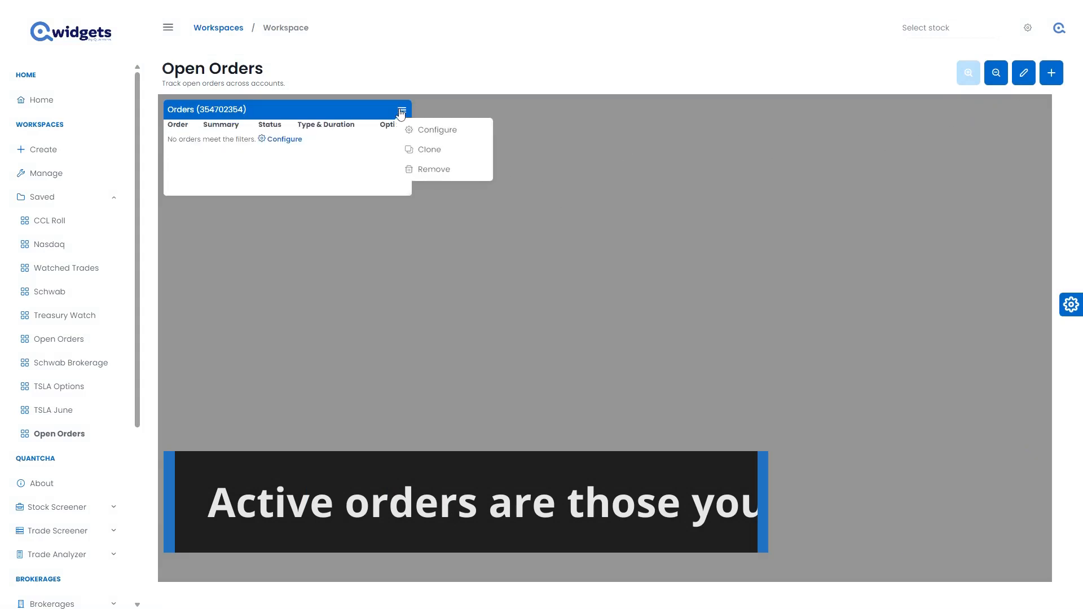
left_click(430, 149)
left_click(537, 140)
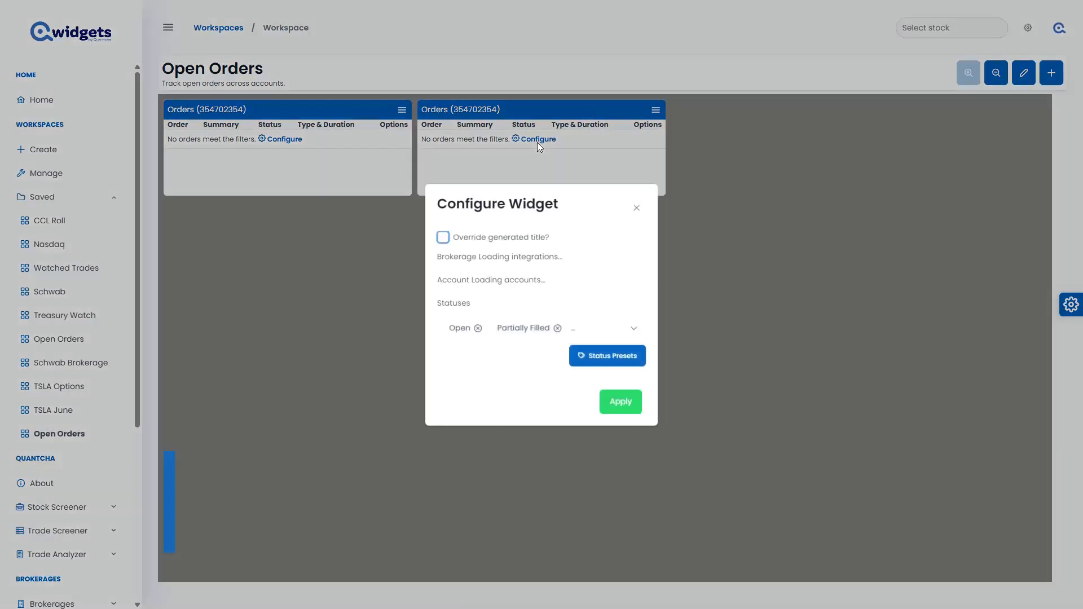
left_click(524, 257)
left_click(488, 337)
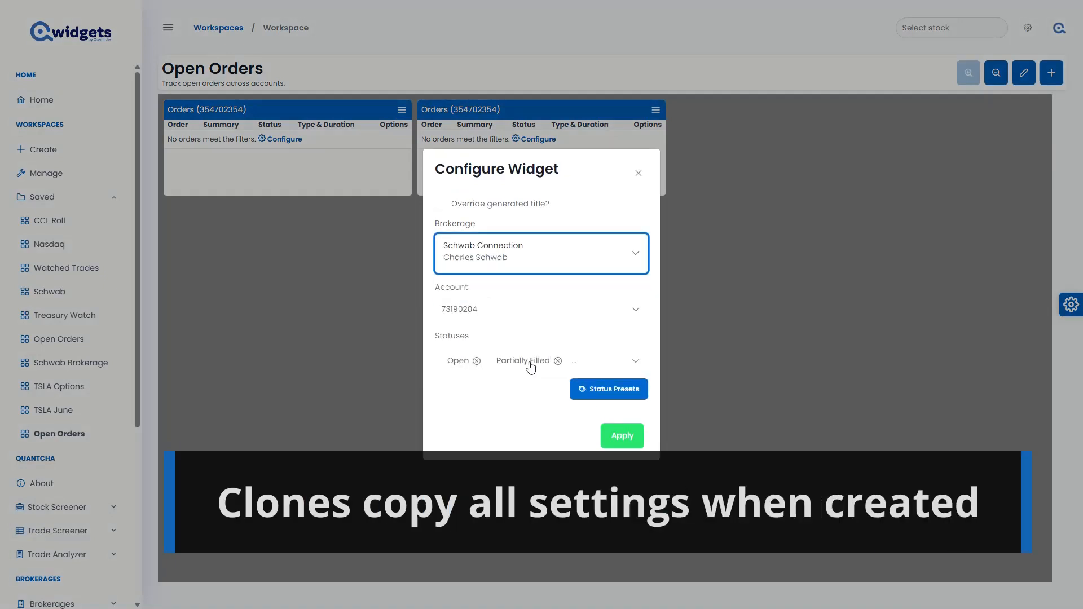
left_click(623, 437)
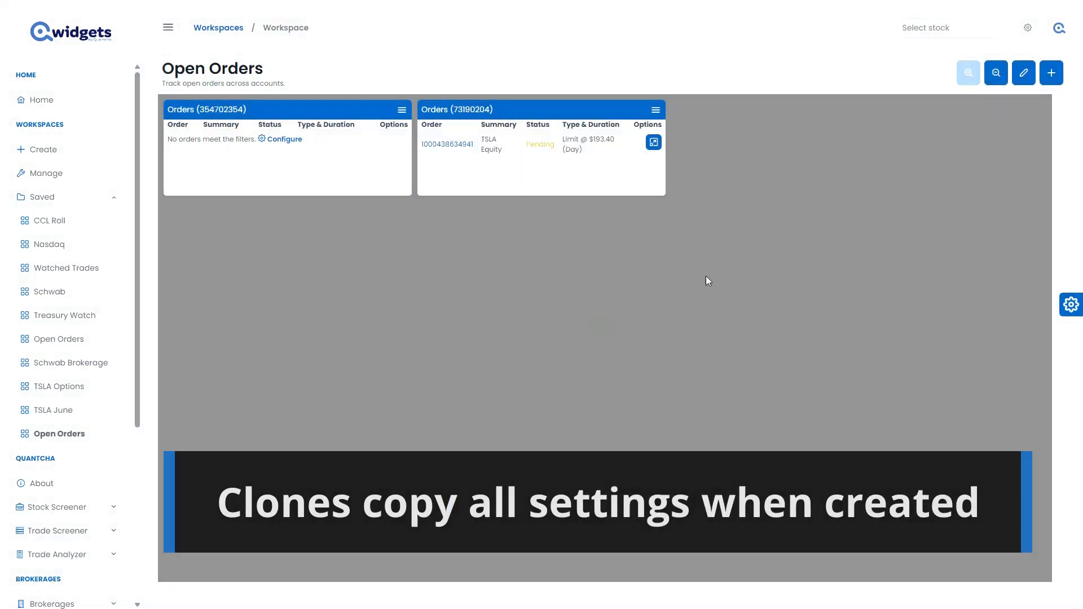
Clone the Schwab Orders widget, place the copy beneath the E*TRADE one, and switch its brokerage to TDA Connection.
left_click(655, 110)
left_click(680, 150)
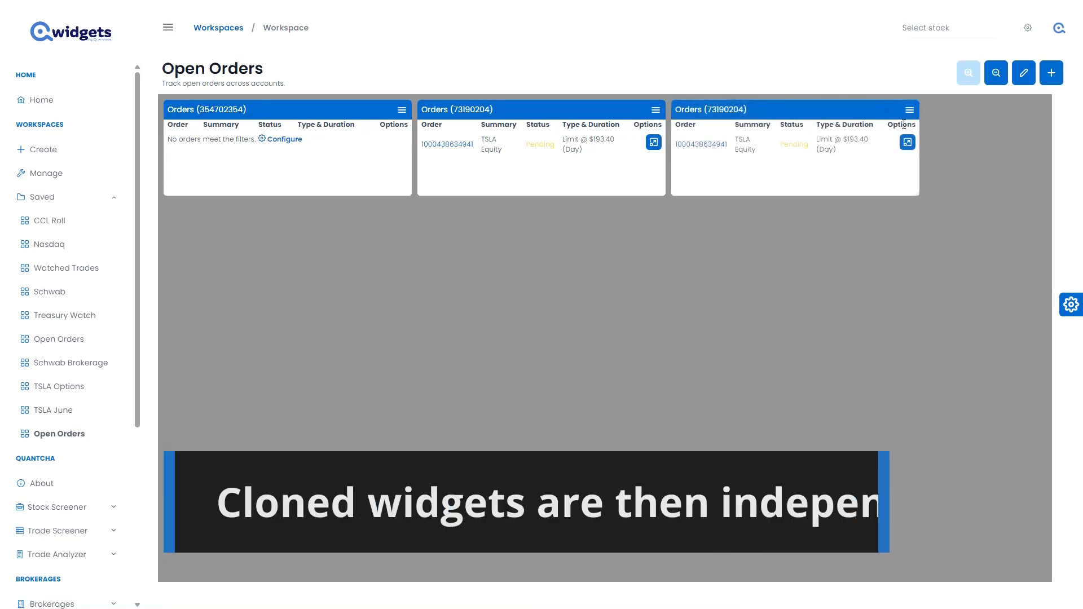
left_click_drag(869, 110, 434, 225)
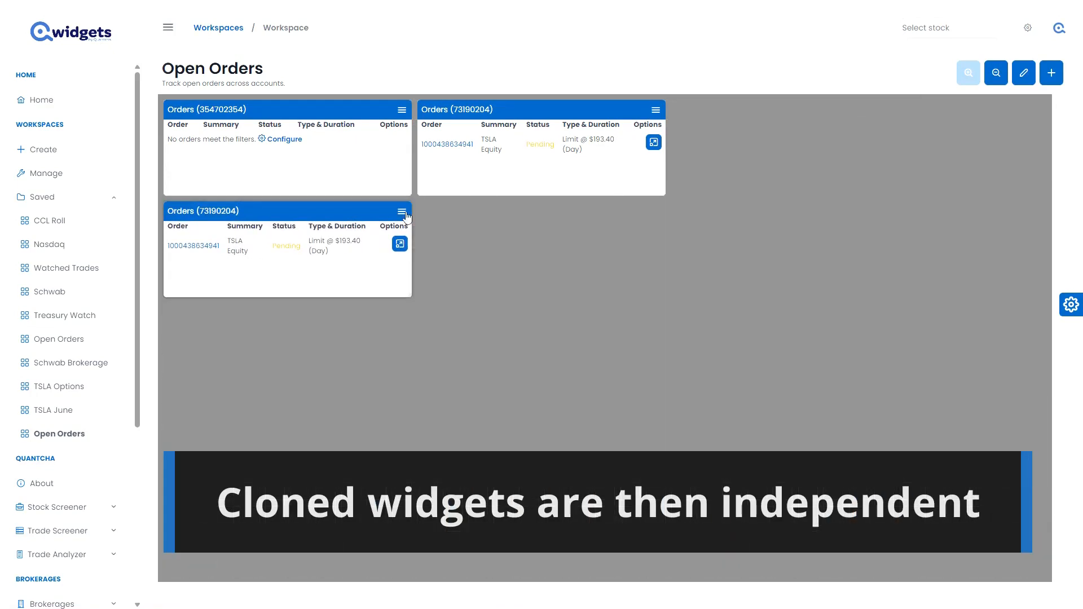
left_click(402, 212)
left_click(438, 230)
left_click(556, 255)
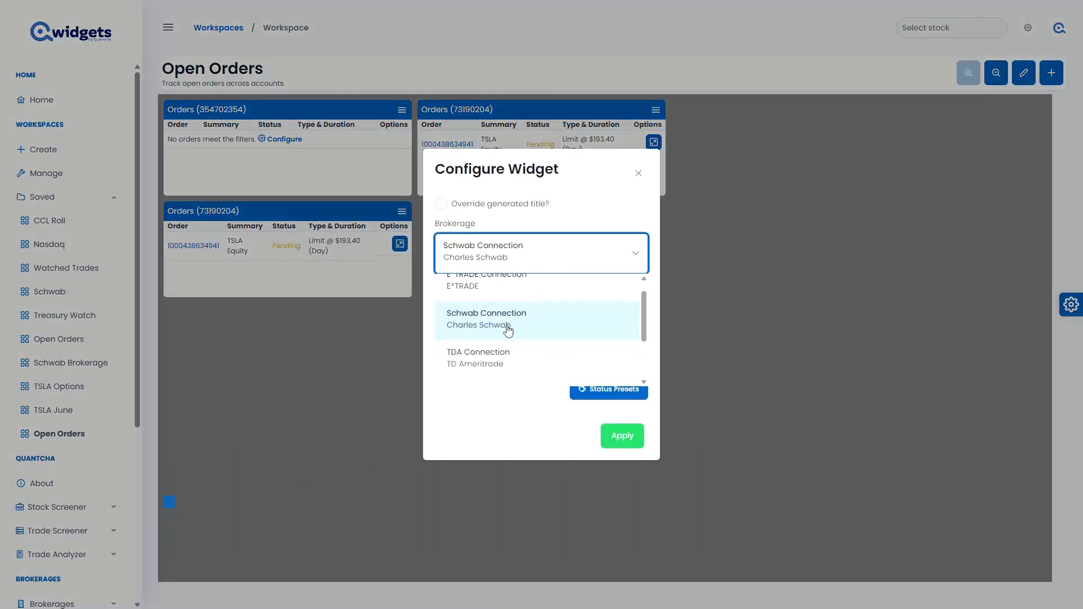
left_click(480, 364)
left_click(623, 436)
Clone the TD Ameritrade Orders widget, place the copy beneath the Schwab one, and switch its brokerage to the Tradier connection.
left_click(402, 212)
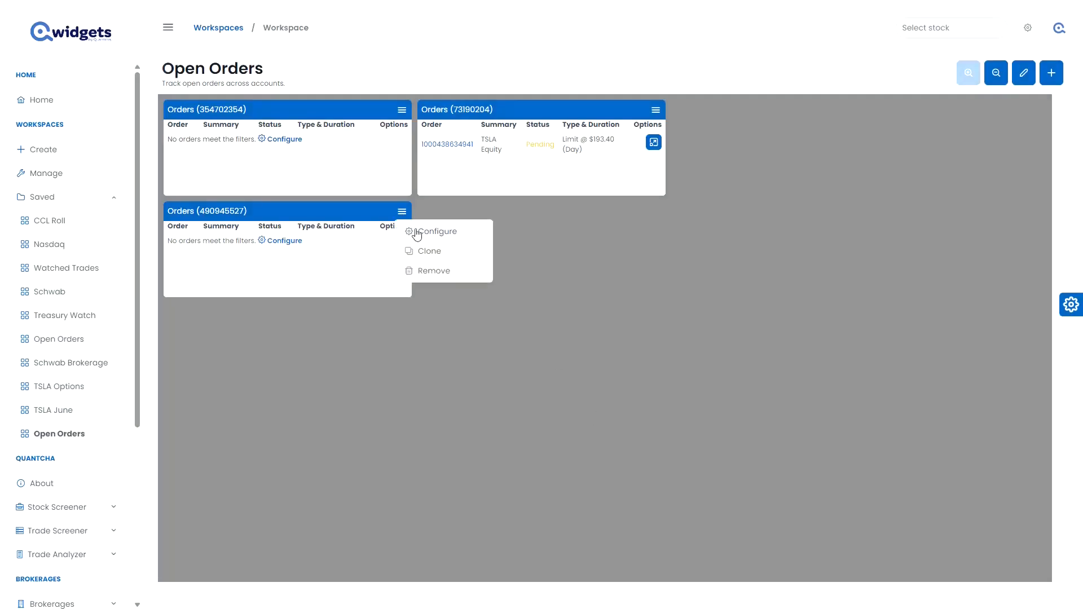
left_click(431, 248)
mouse_move(709, 109)
left_mouse_down()
mouse_move(623, 205)
mouse_move(457, 207)
left_mouse_up()
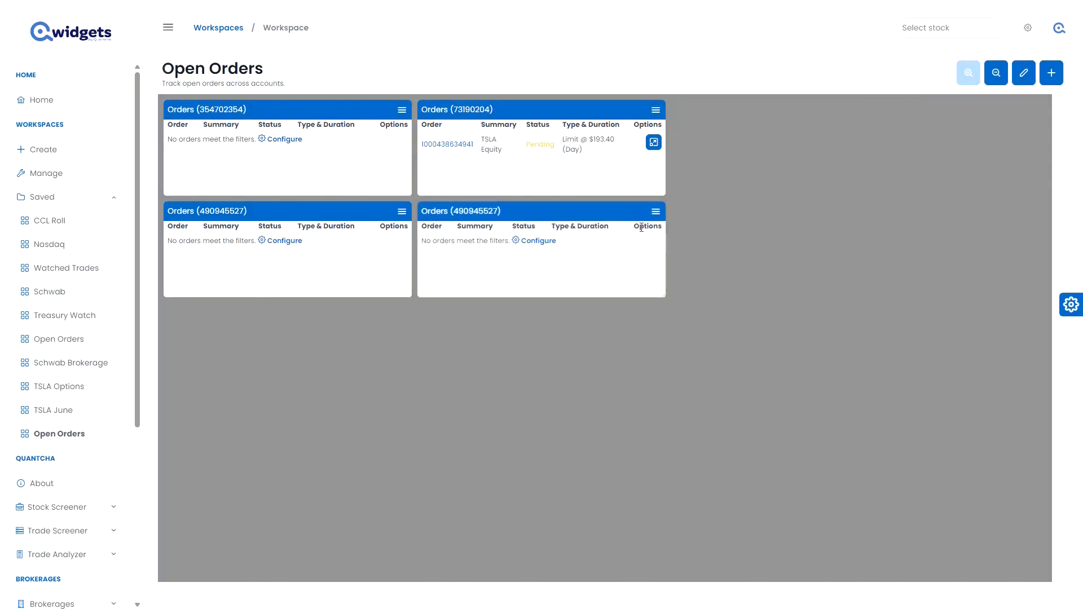
left_click(536, 240)
left_click(537, 270)
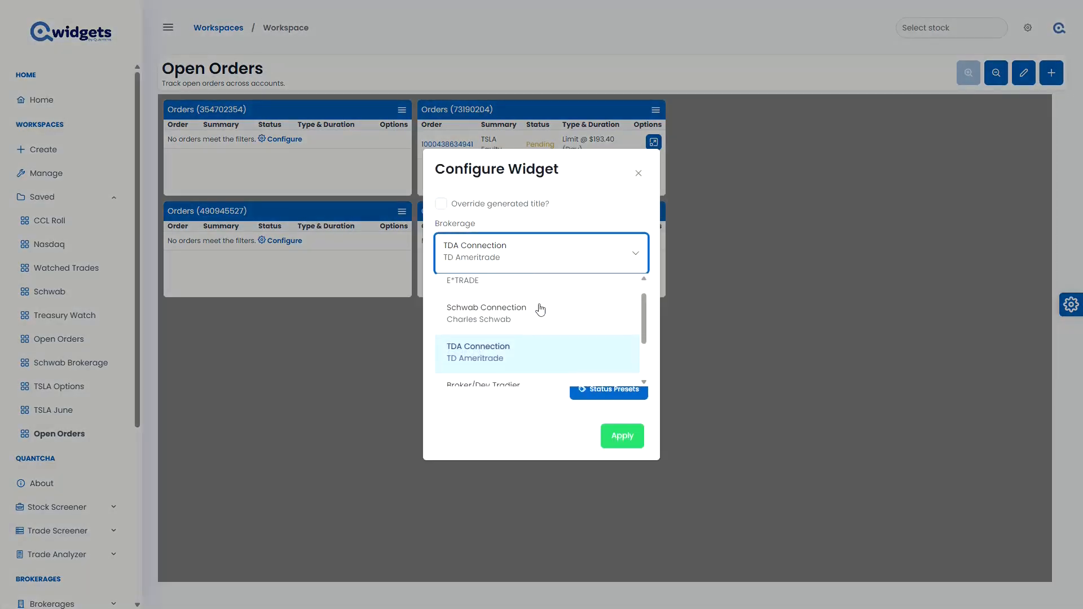
scroll(532, 358, "down", 2)
left_click(532, 358)
left_click(622, 435)
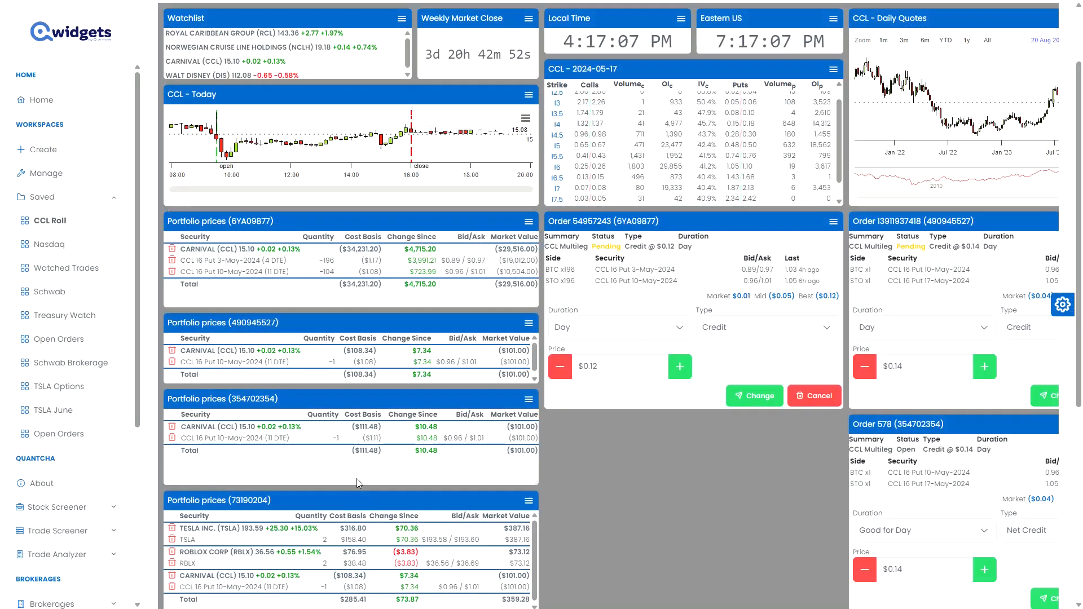
In the CCL Roll workspace, start closing Schwab's CCL 16 Put 10-May-2024 position as a multileg order with a Sell To Open second leg.
left_click(172, 588)
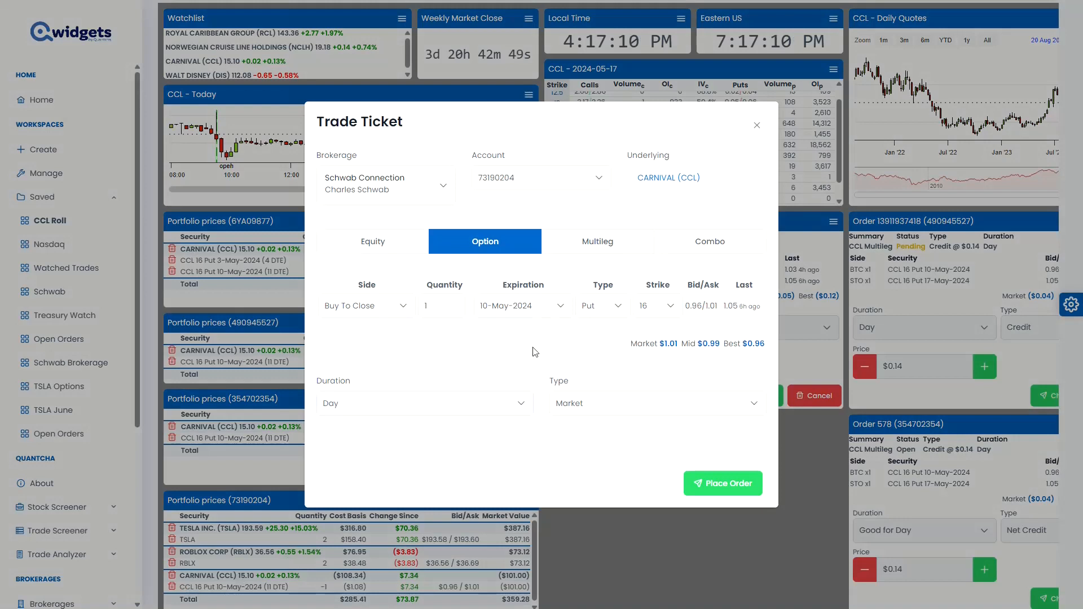
left_click(609, 247)
left_click(361, 309)
left_click(347, 349)
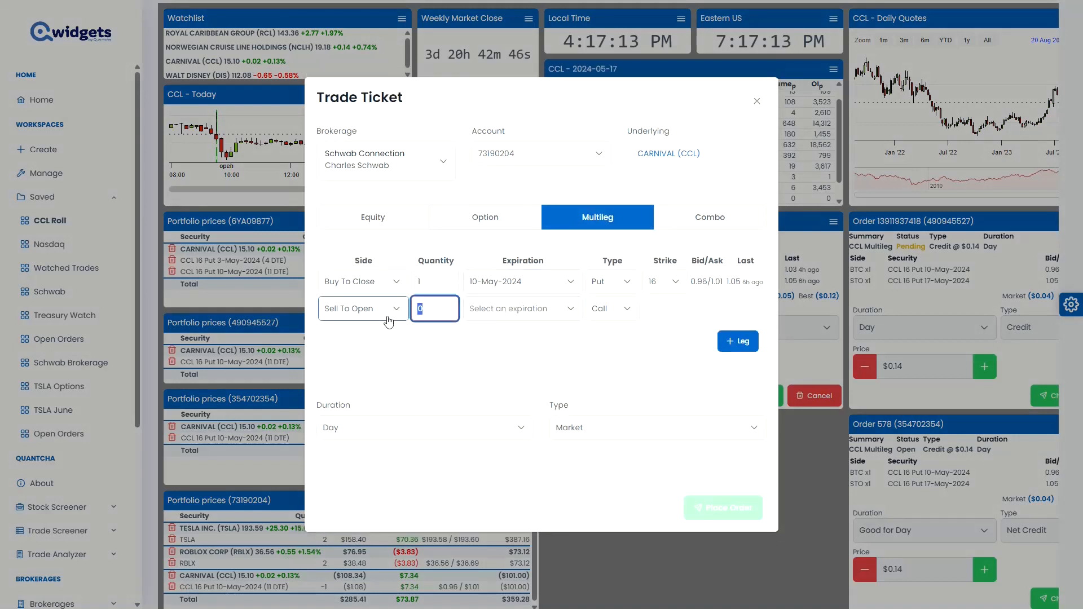
Define the Sell To Open leg as one 17-May-2024 put at strike 16, and place the multileg order.
left_click(543, 316)
left_click(512, 385)
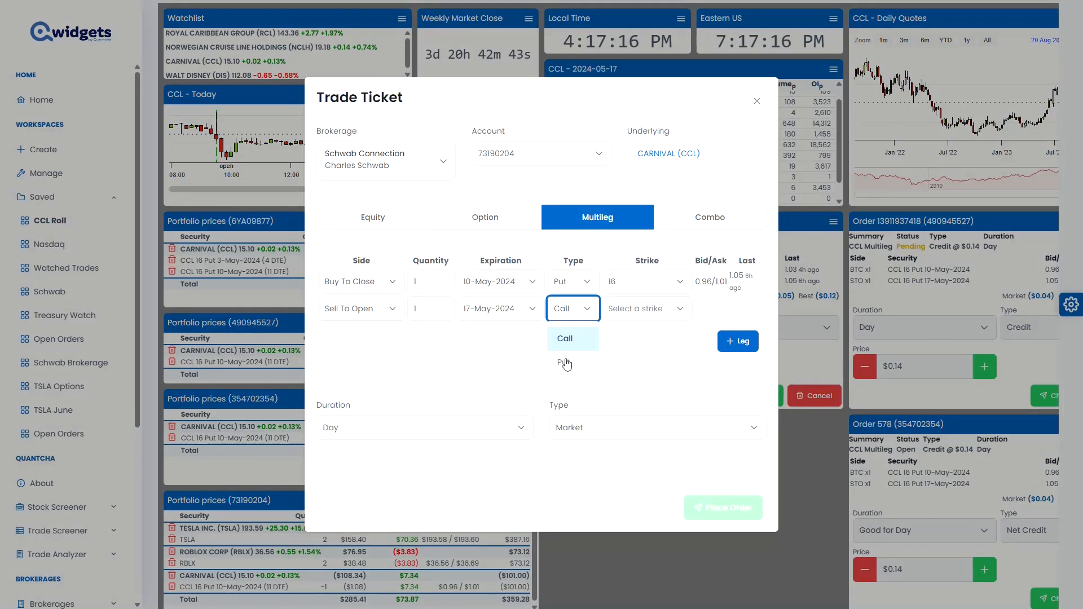
left_click(564, 363)
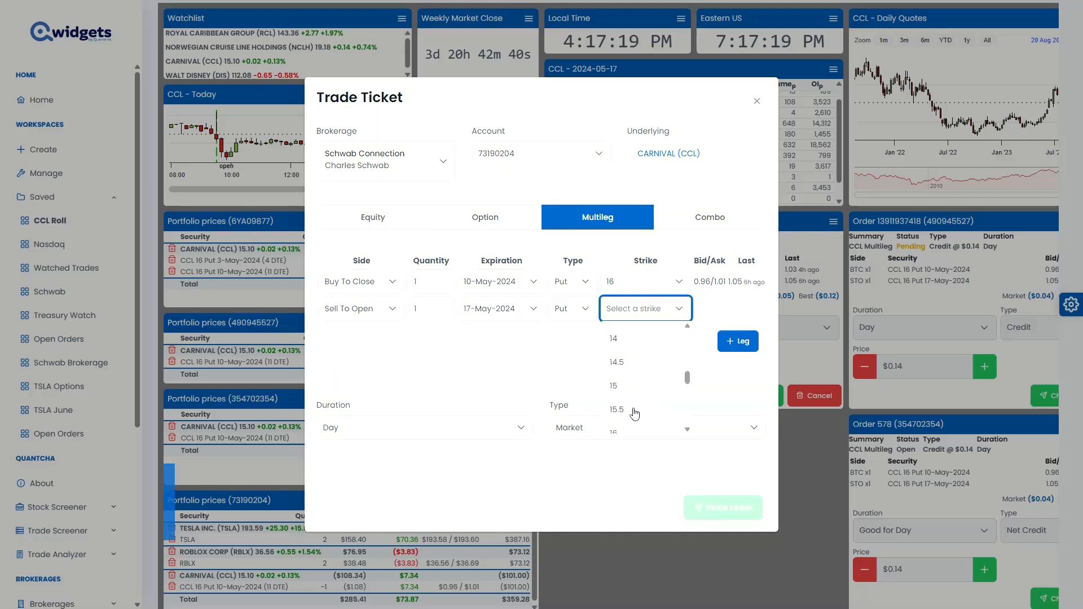
left_click(624, 431)
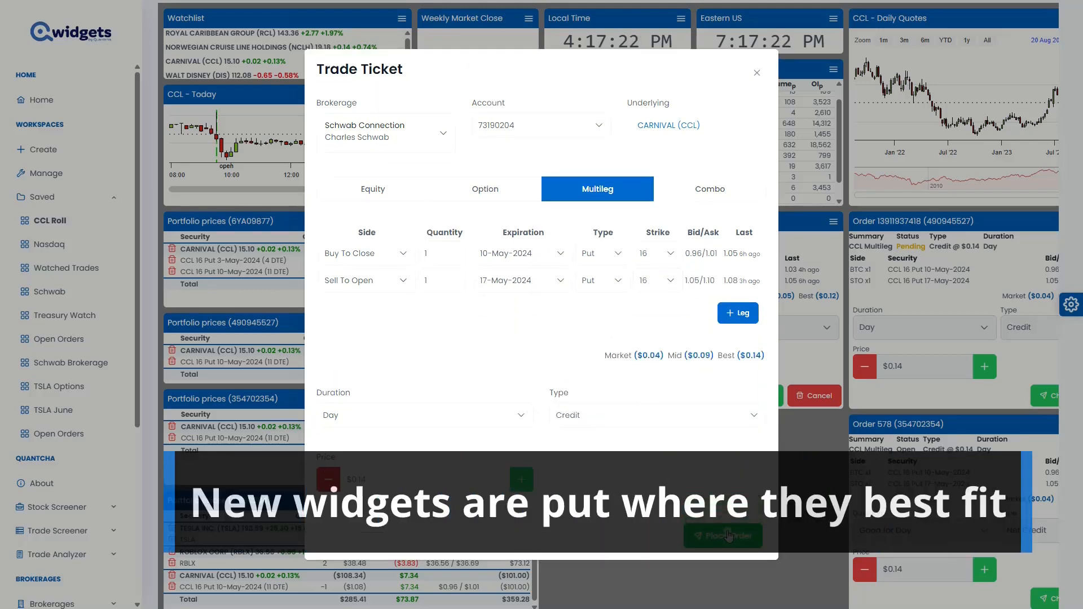
left_click(729, 534)
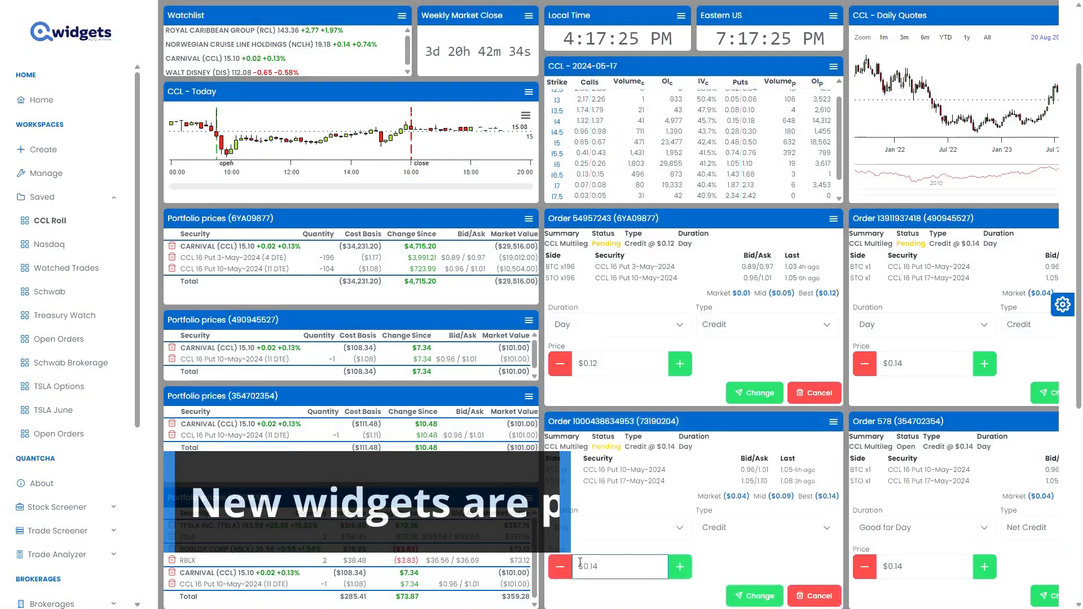
Zoom out the CCL Roll workspace in three stages to bring all of its widget columns into view.
scroll(987, 174, "up", 3)
left_click(987, 69)
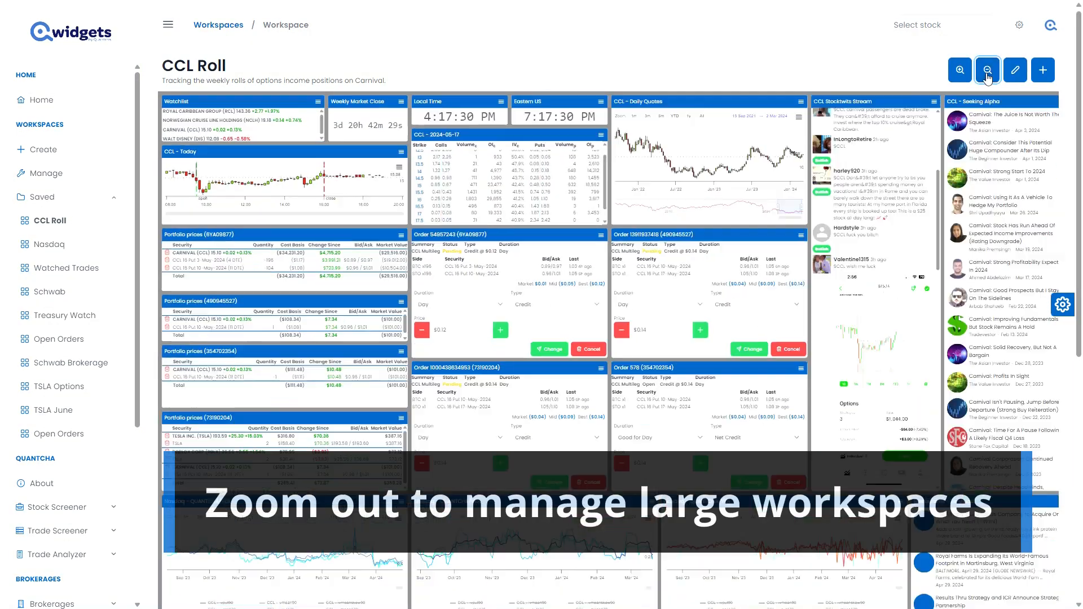
left_click(988, 77)
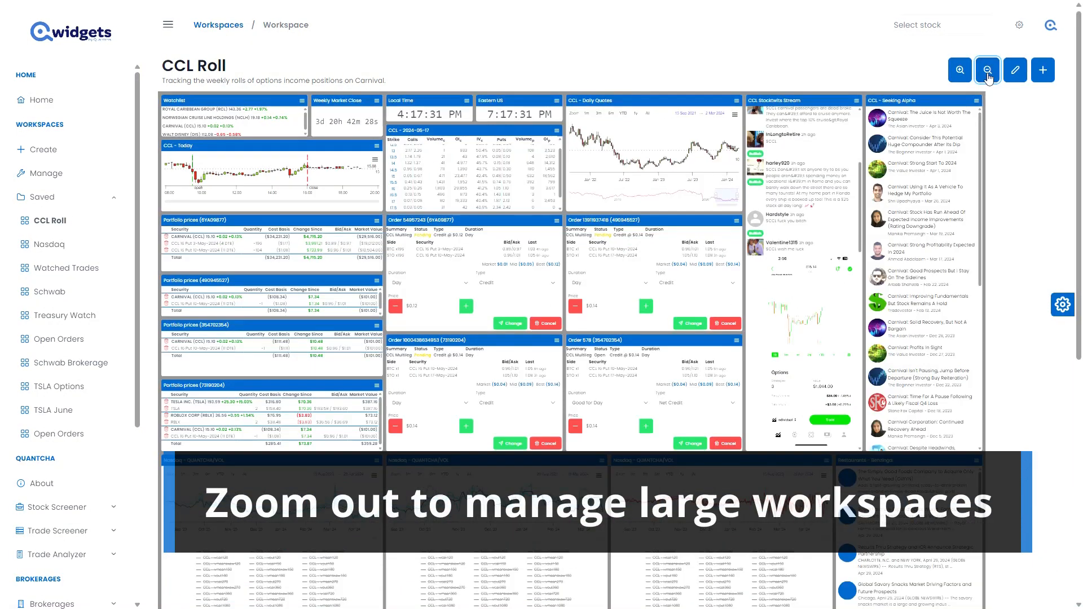
left_click(988, 78)
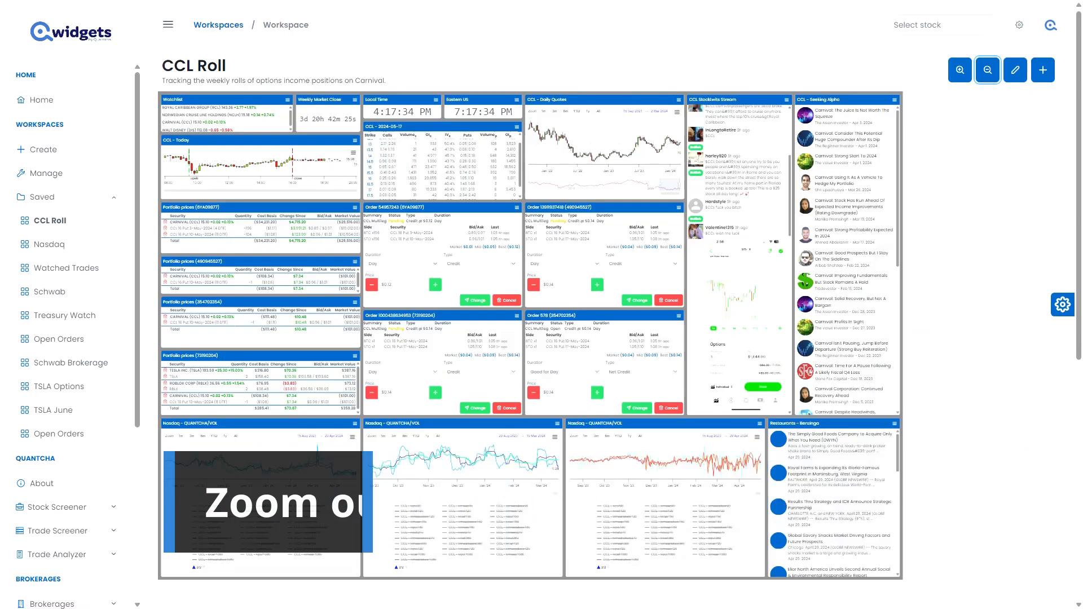